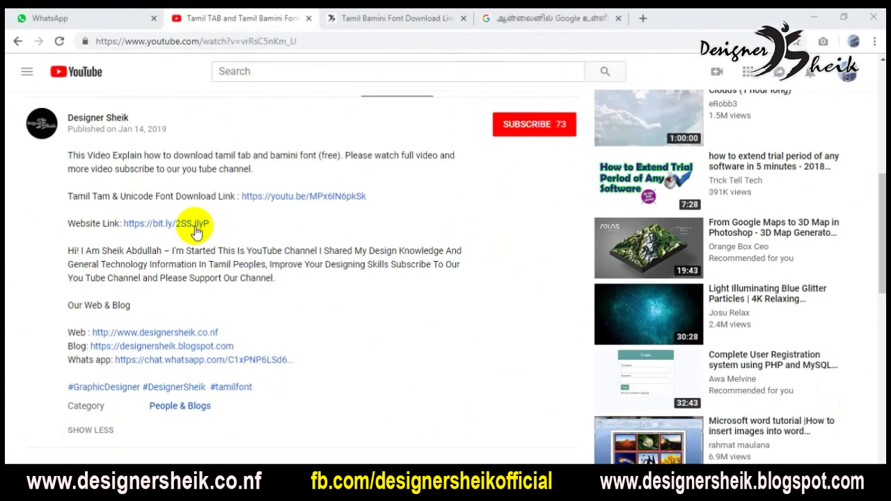
Step: Open the Tamil Bamini Font Download Link blog post and look through it for the Bamini font link
click(348, 18)
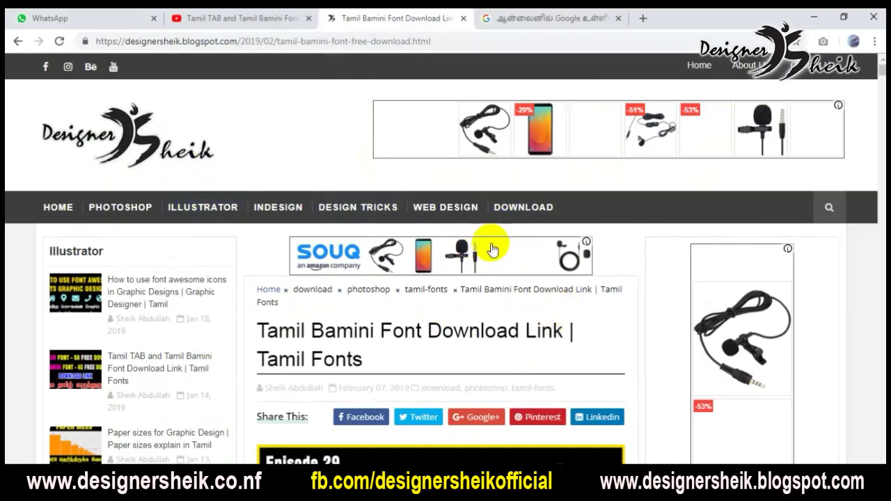
scroll(487, 245, down, 1)
scroll(486, 249, down, 1)
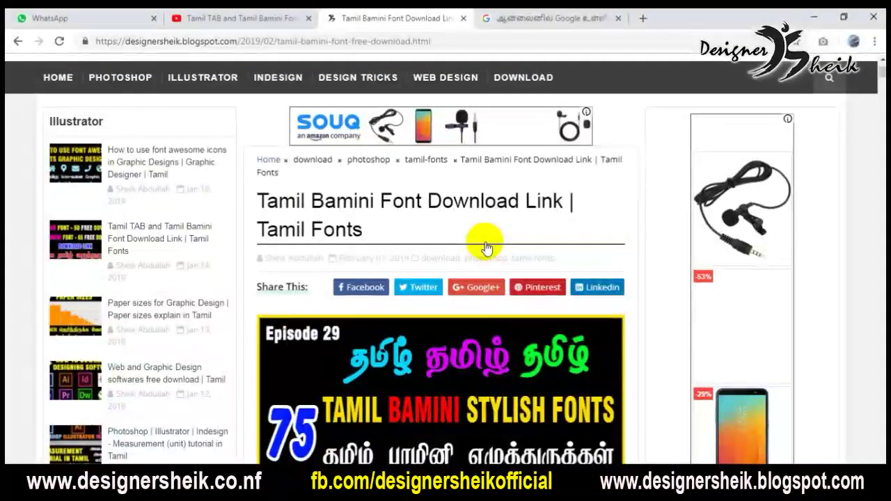
scroll(486, 248, up, 1)
scroll(486, 249, down, 4)
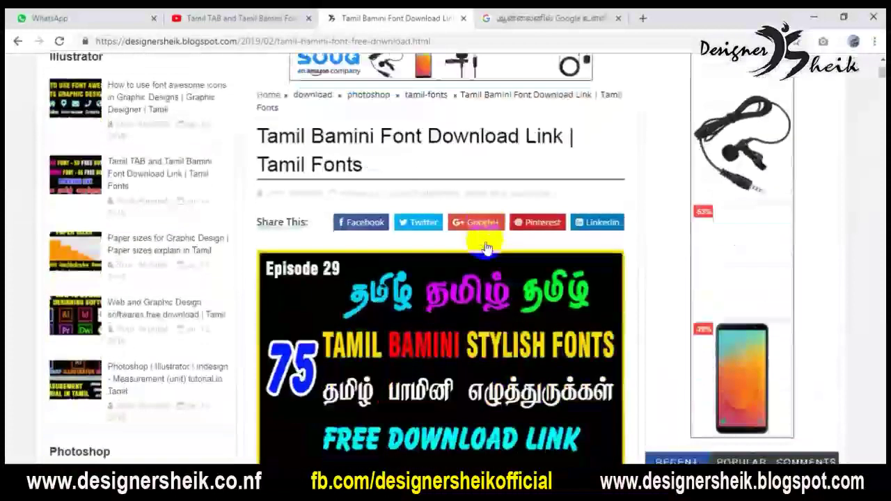
scroll(487, 245, down, 3)
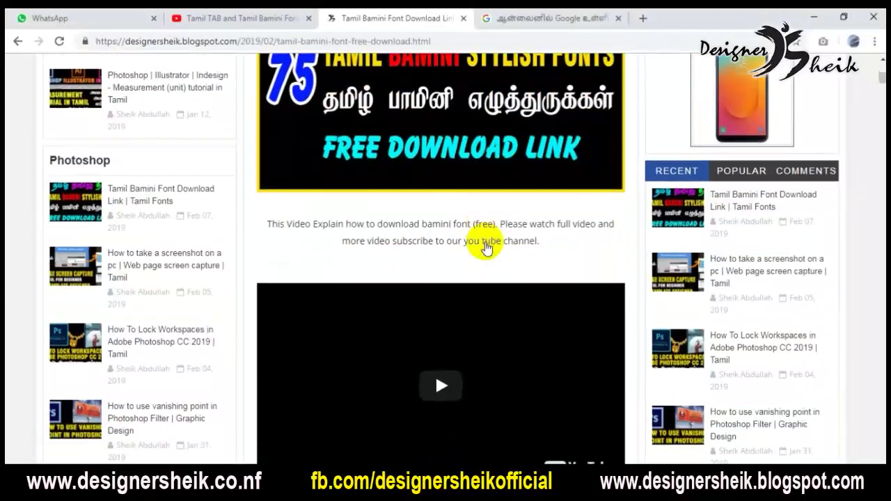
scroll(487, 248, down, 5)
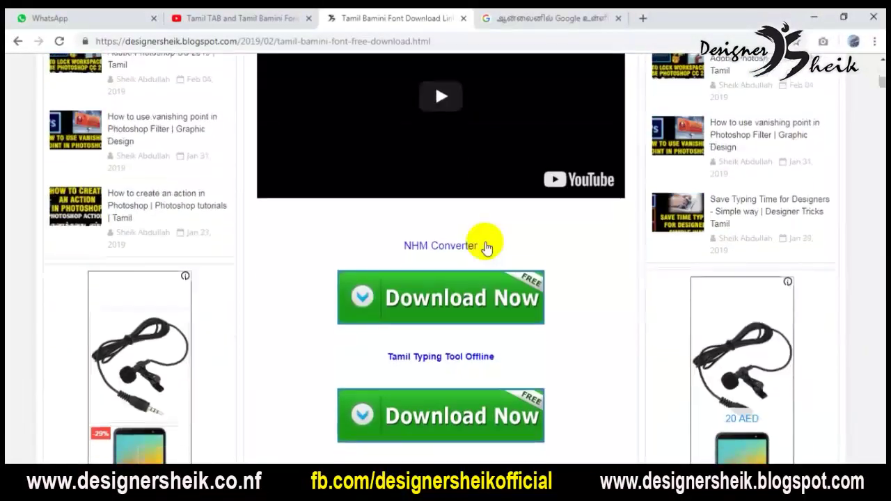
scroll(485, 248, down, 4)
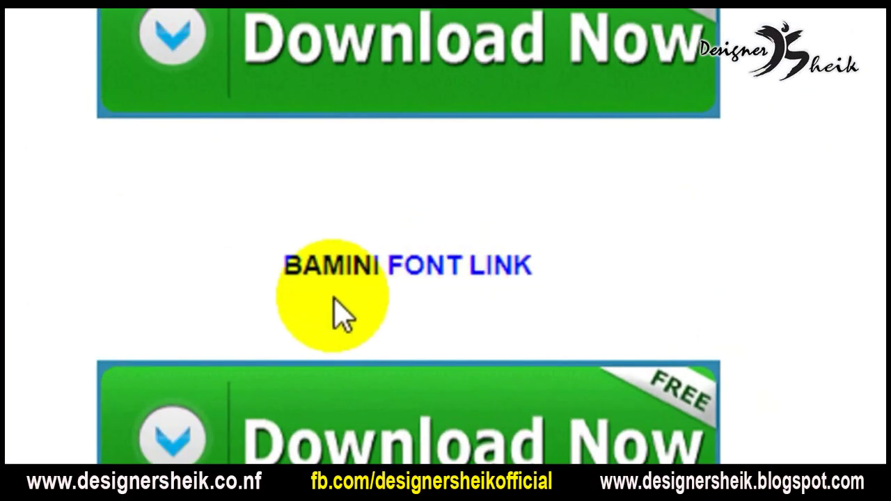
Step: Open the download under BAMINI FONT LINK in a new browser tab and switch to its MediaFire page
click(391, 360)
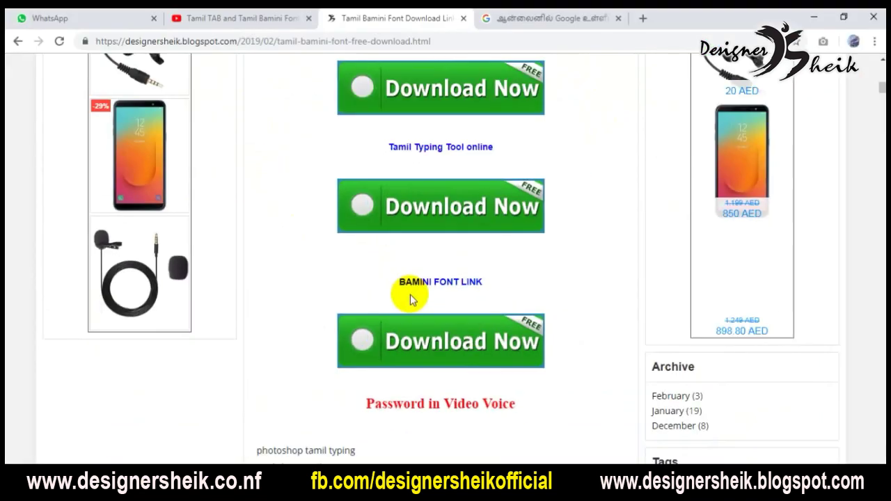
click(260, 347)
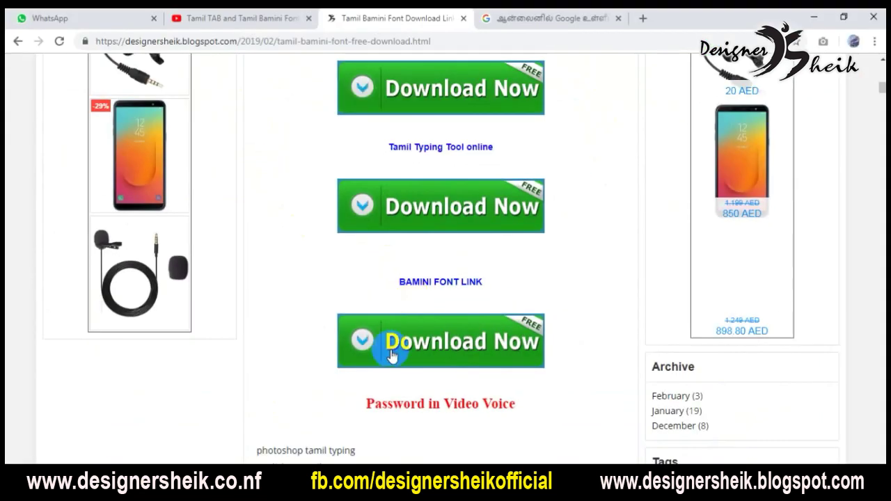
scroll(248, 312, down, 2)
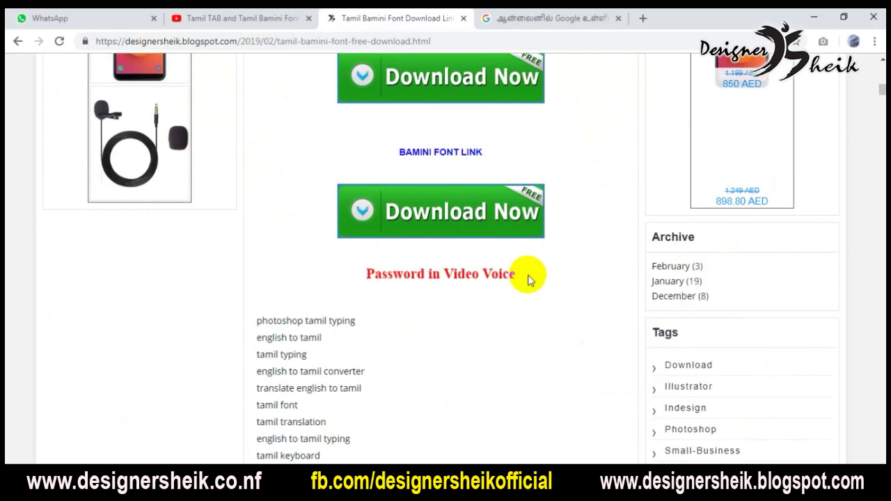
click(501, 219)
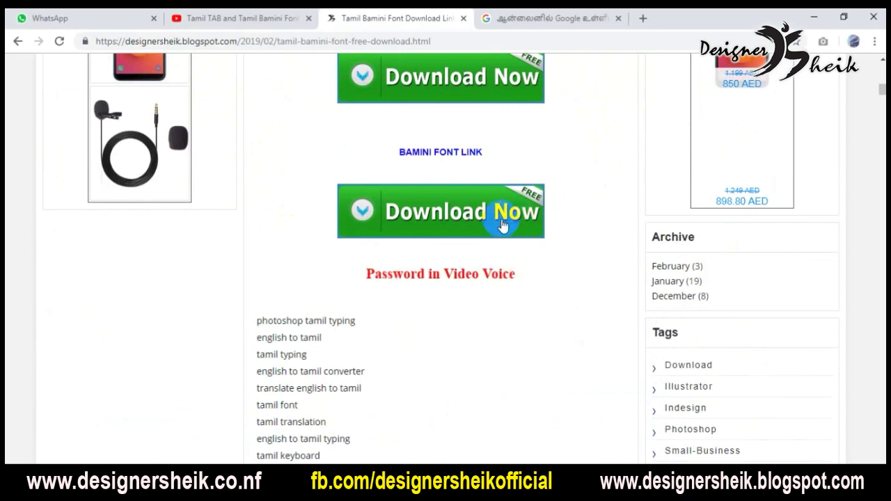
right_click(515, 227)
click(524, 229)
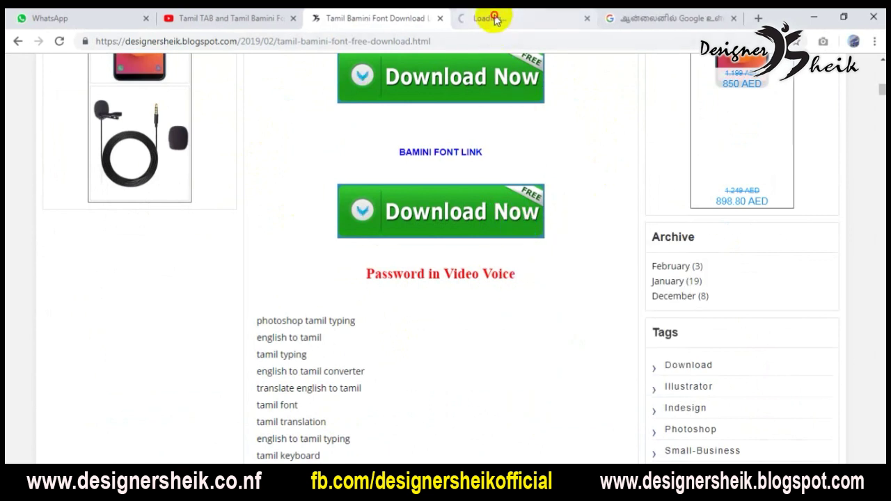
click(491, 18)
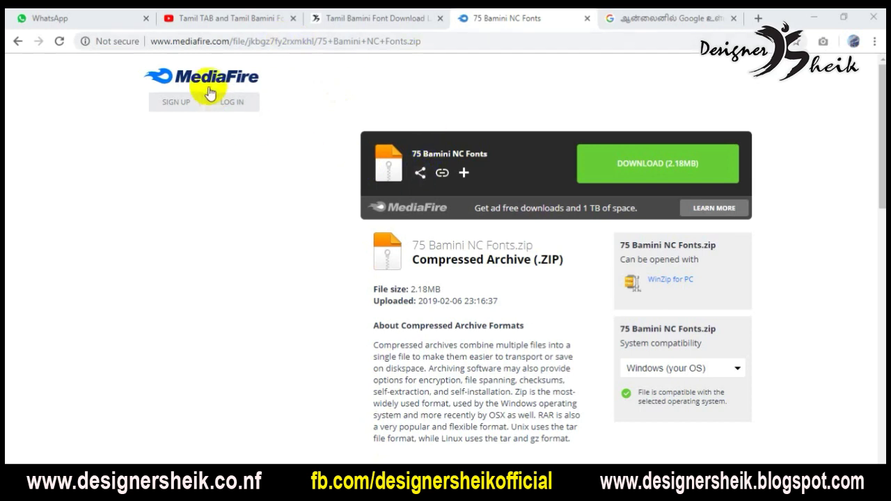
Step: Download the 75 Bamini NC Fonts archive, then switch to File Explorer and look over the 75 Bamini NC Fonts folder
click(637, 174)
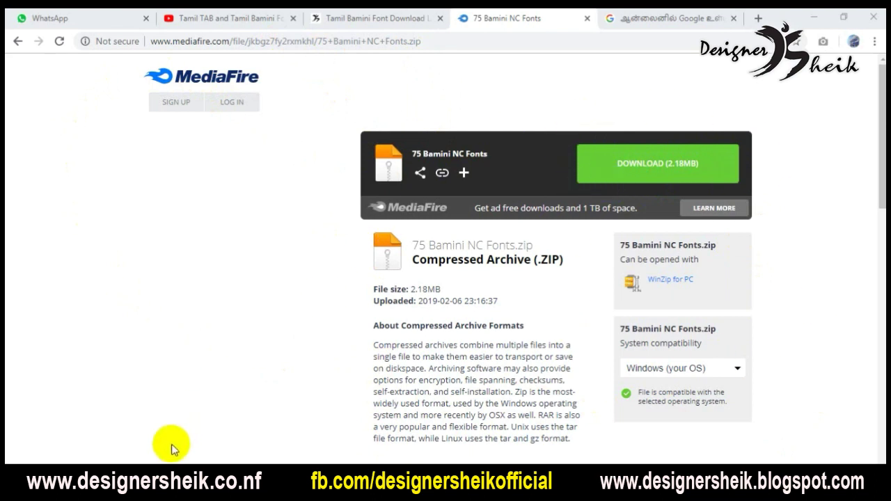
click(215, 428)
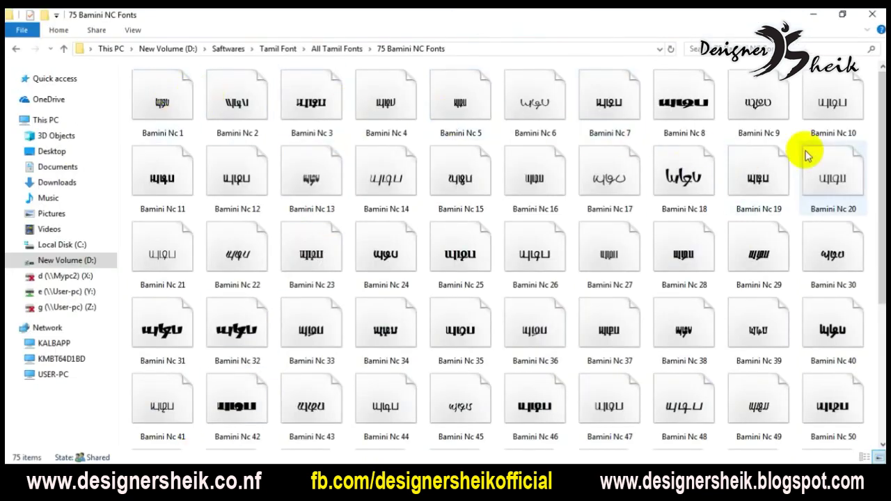
scroll(813, 387, down, 3)
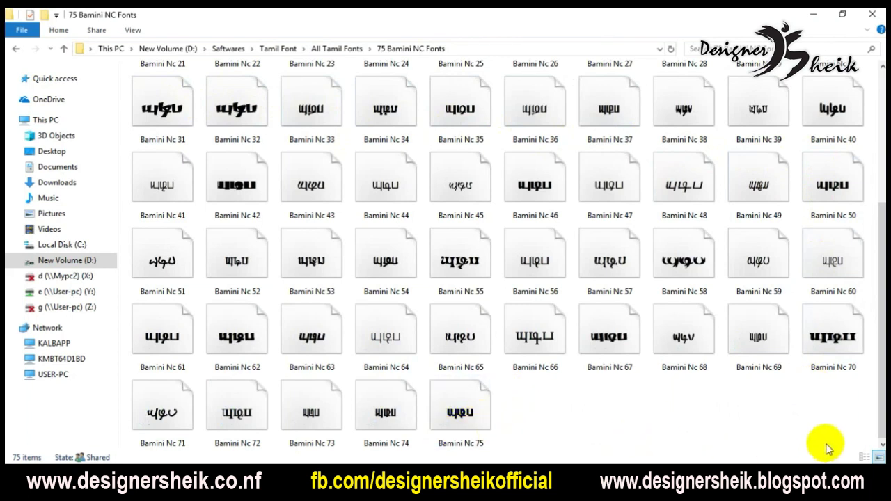
Step: Select all font files in the details view to check their count, then clear the selection and return to large icons
click(863, 457)
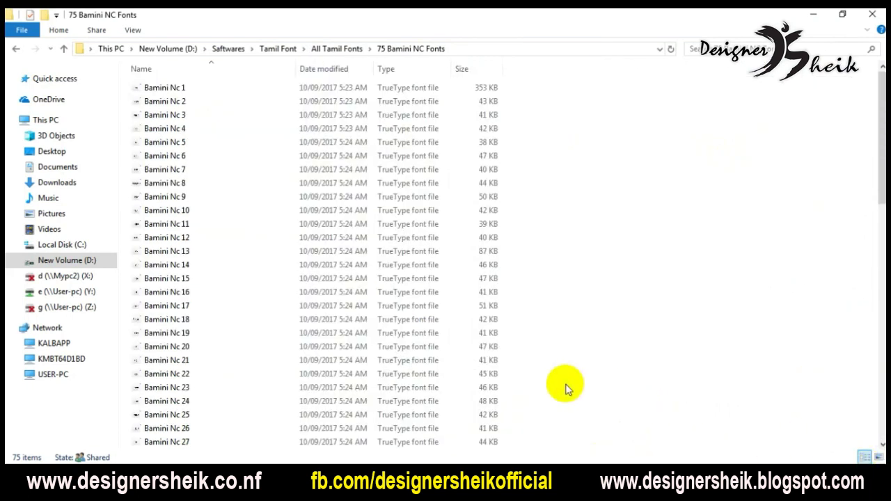
click(338, 334)
key(ctrl+a)
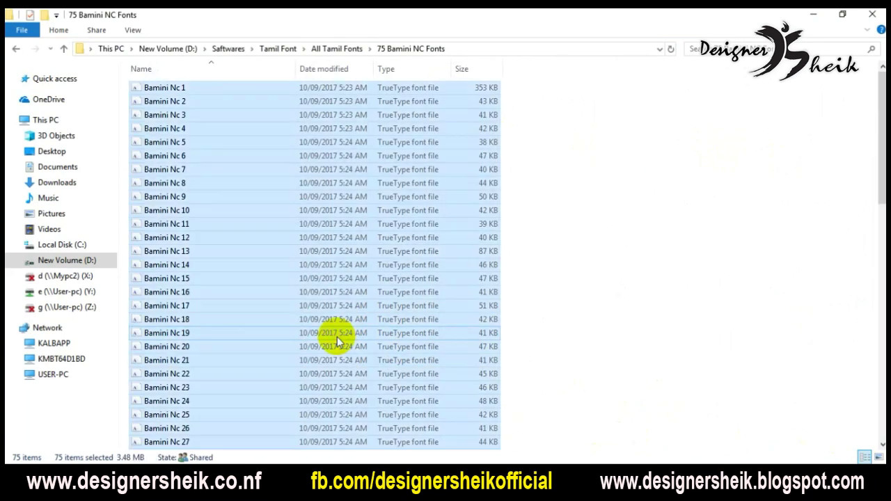
scroll(230, 201, down, 3)
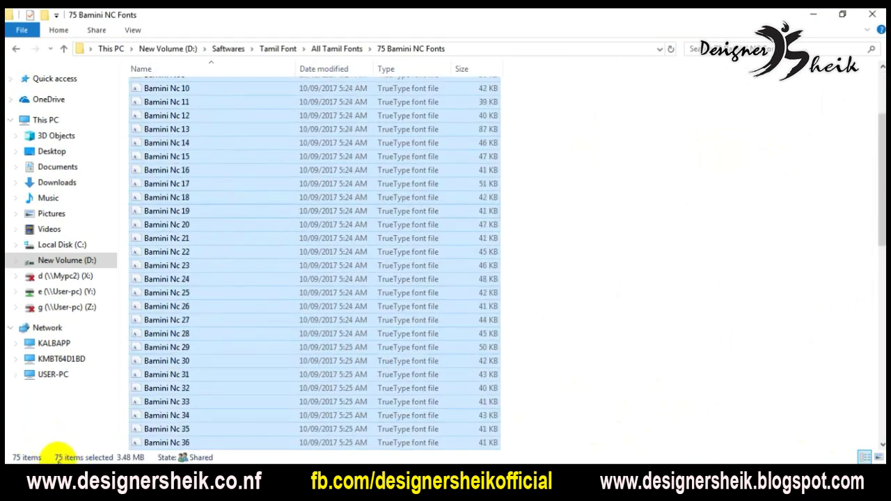
scroll(489, 264, up, 3)
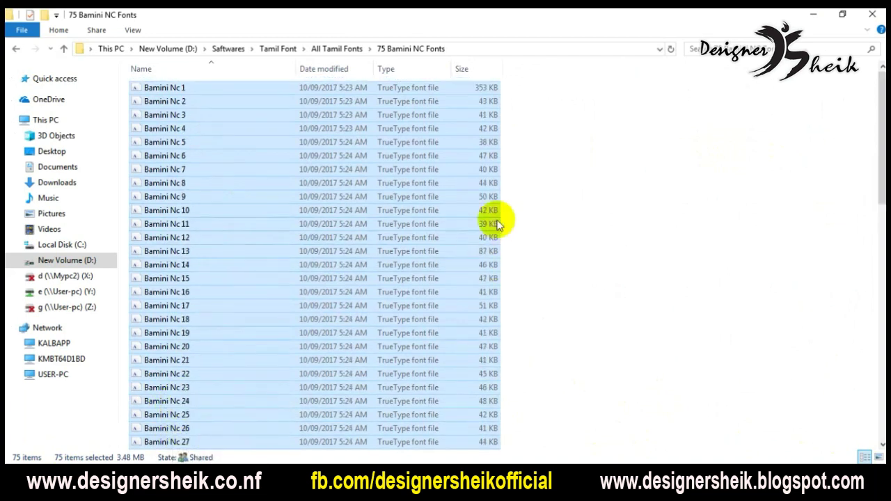
click(596, 174)
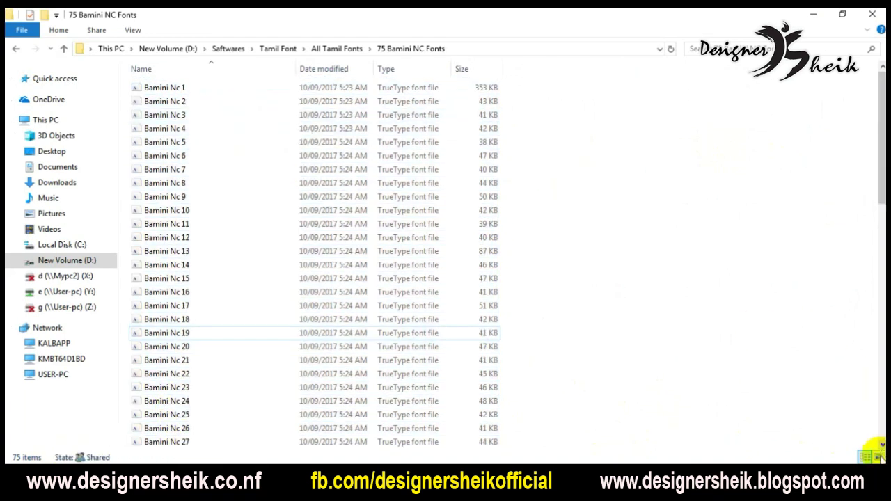
click(878, 457)
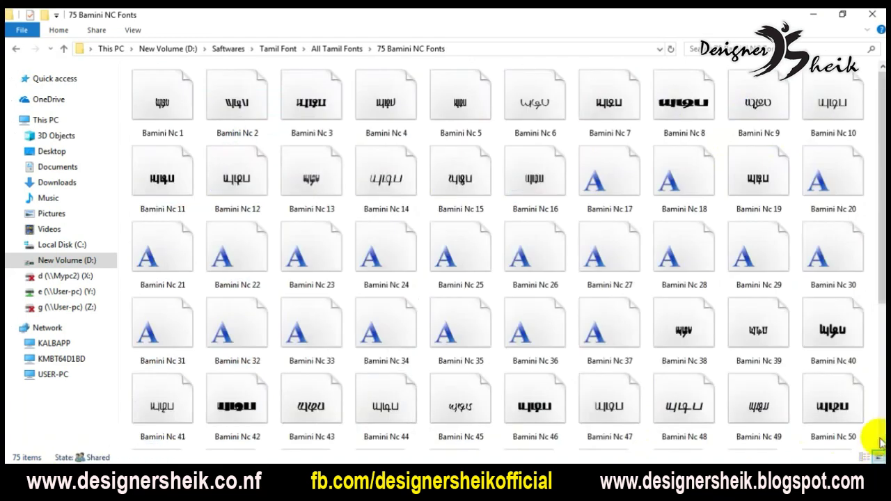
Step: Preview the fonts Bamini Nc 3, Bamini Nc 28 and Bamini Nc 29 one after another, closing each preview
double_click(328, 105)
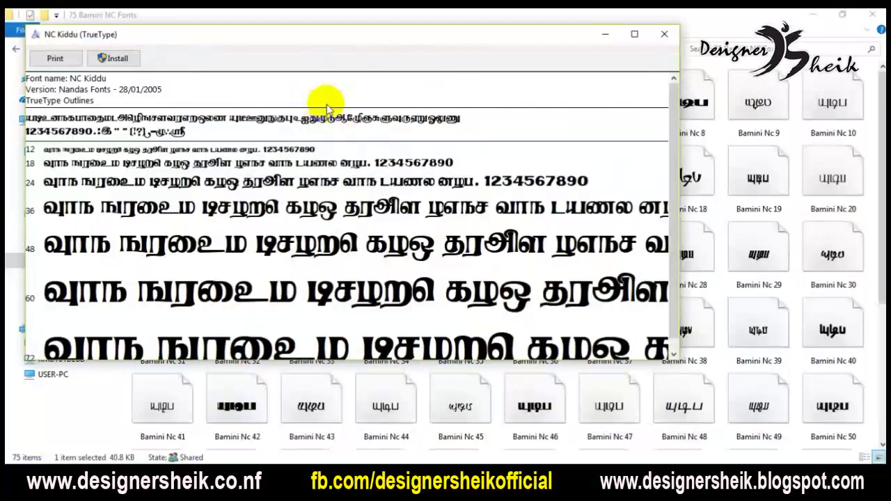
click(666, 34)
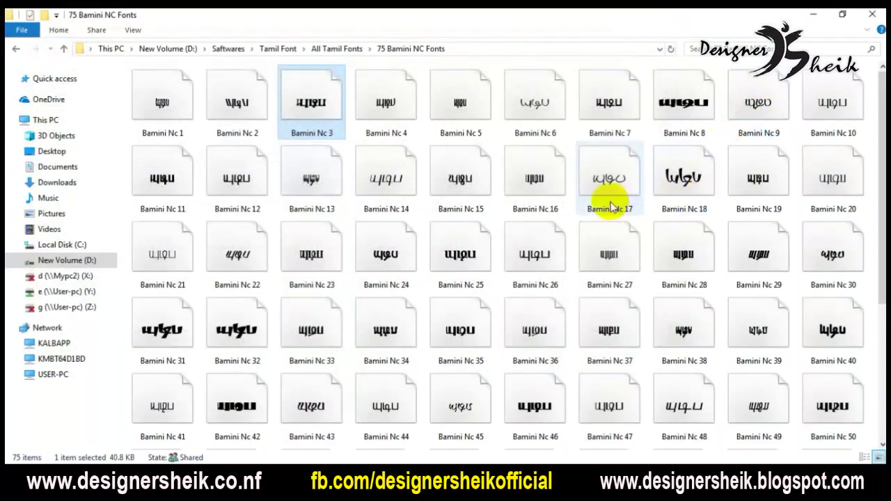
click(677, 268)
double_click(677, 268)
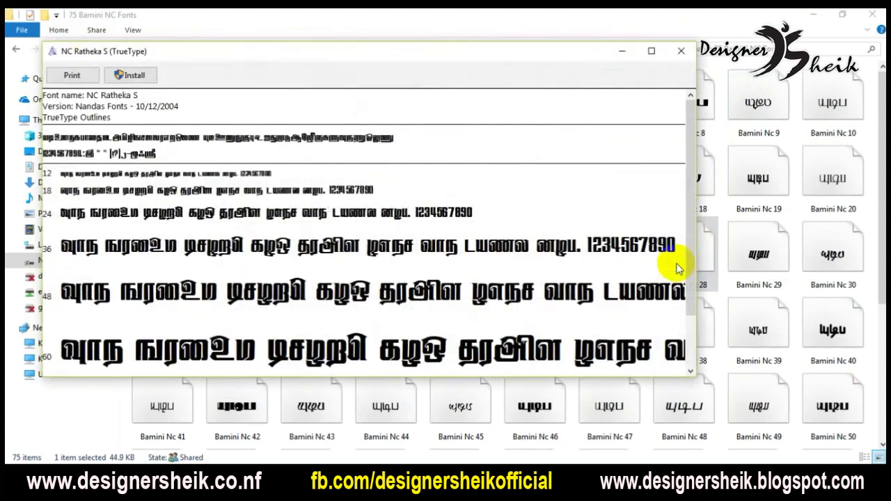
click(675, 53)
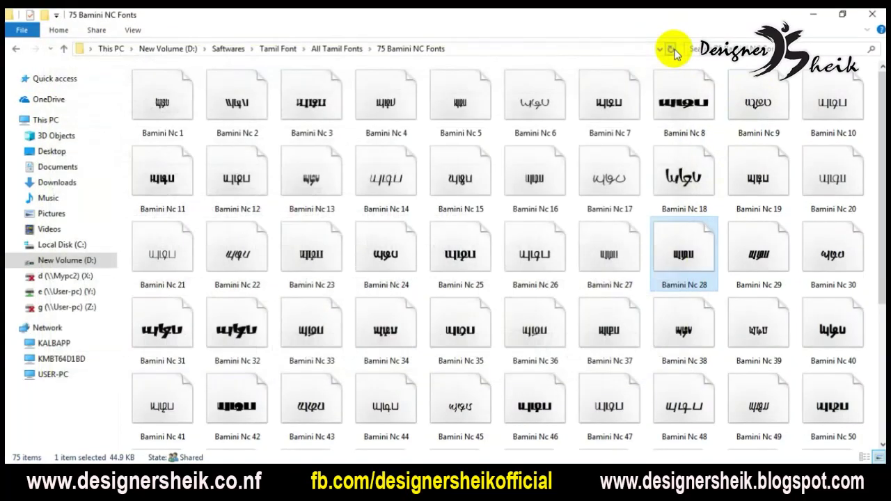
click(765, 264)
double_click(765, 264)
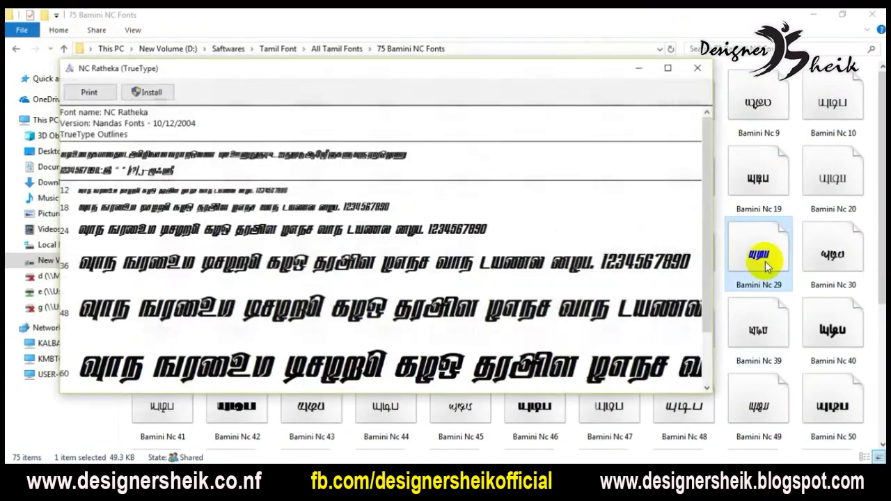
click(692, 67)
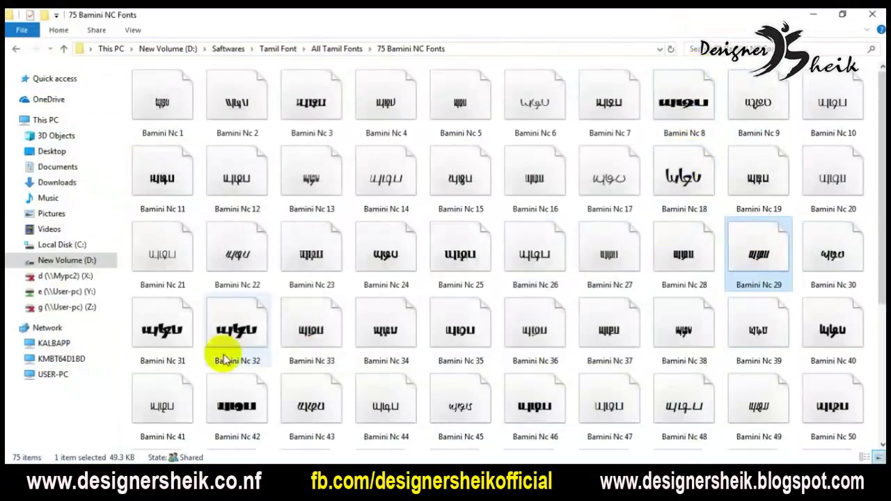
Step: Preview the fonts Bamini Nc 45, Bamini Nc 62 and Bamini Nc 70 one after another, closing each preview
scroll(425, 355, down, 3)
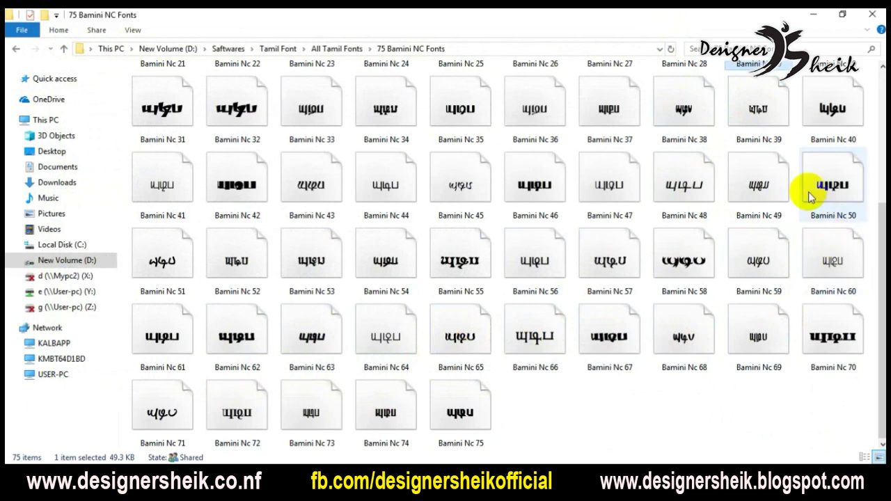
double_click(463, 190)
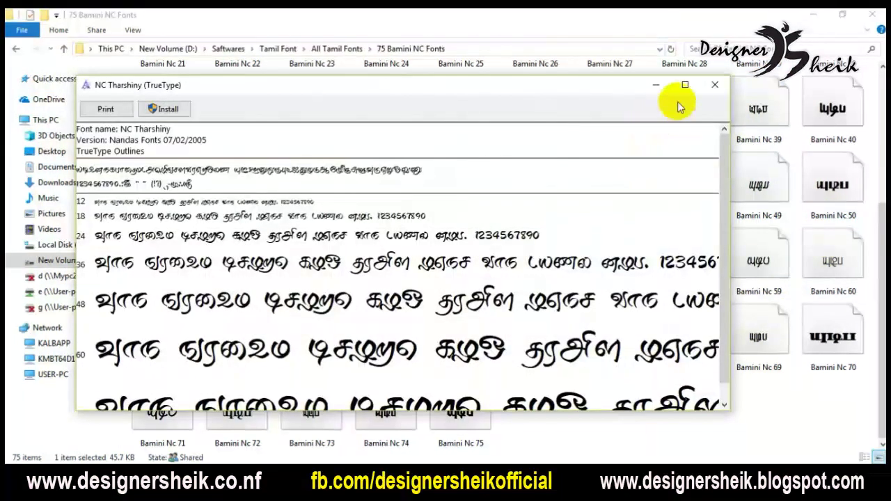
click(711, 86)
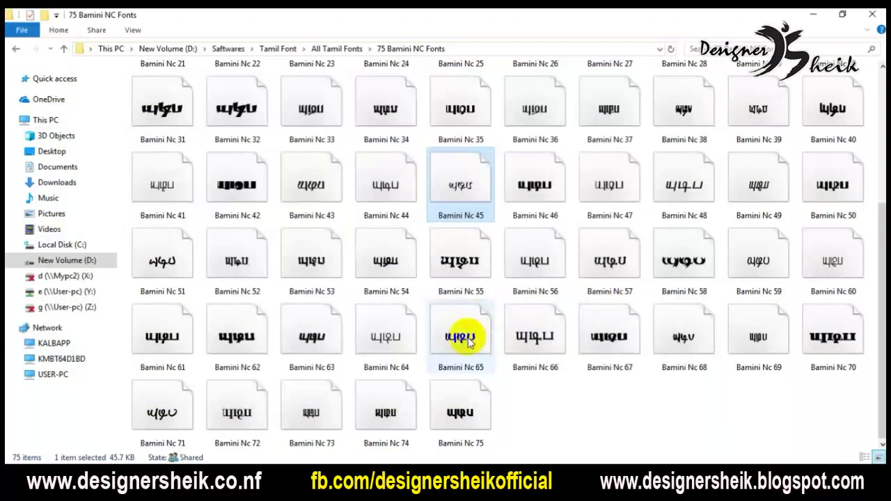
double_click(225, 339)
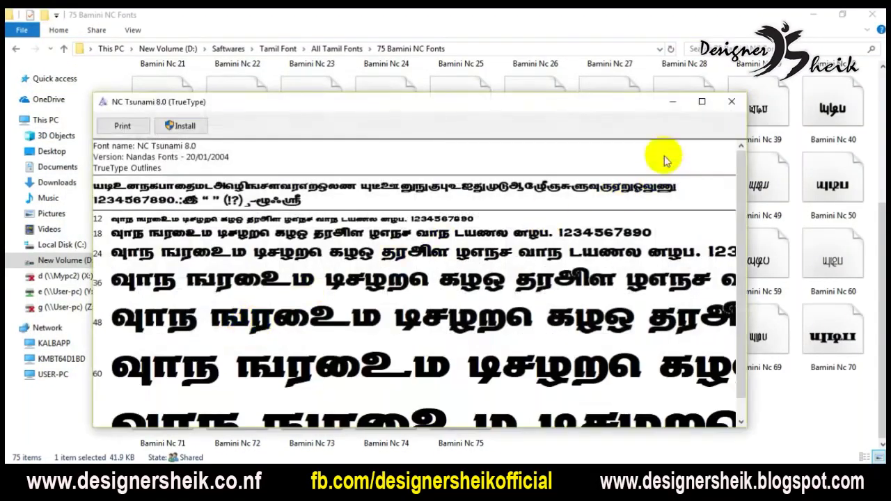
click(731, 102)
double_click(819, 324)
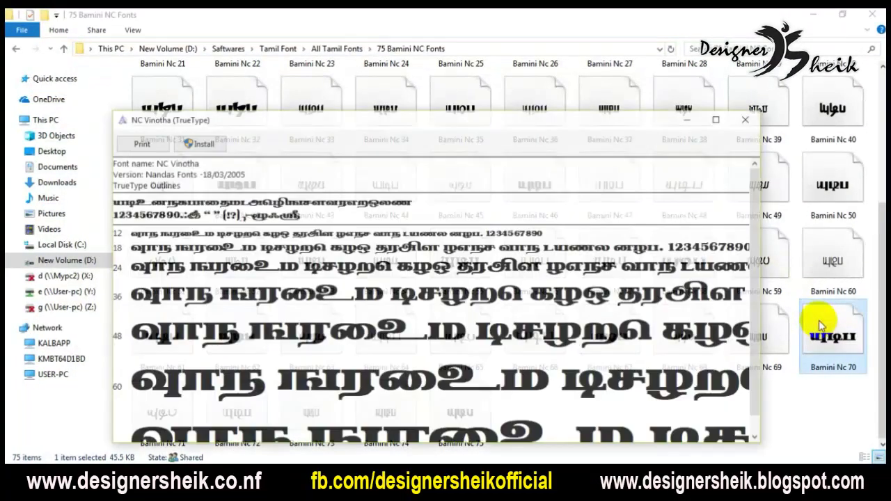
click(747, 122)
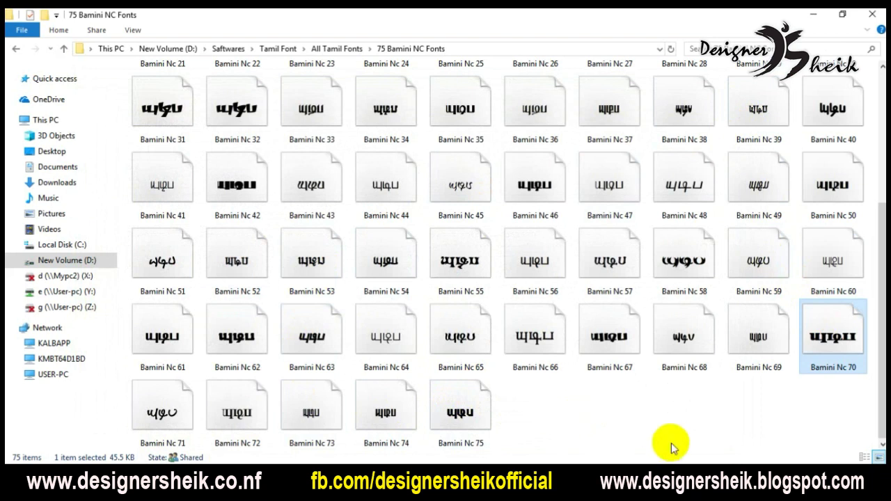
Step: List the fonts in details view, select all of them and bring up their Install option, then dismiss it and clear the selection
click(863, 457)
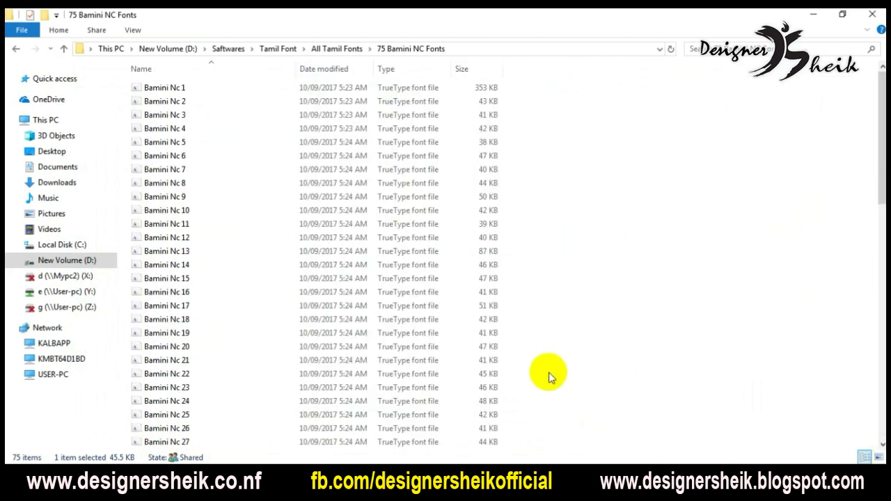
click(278, 292)
key(ctrl+a)
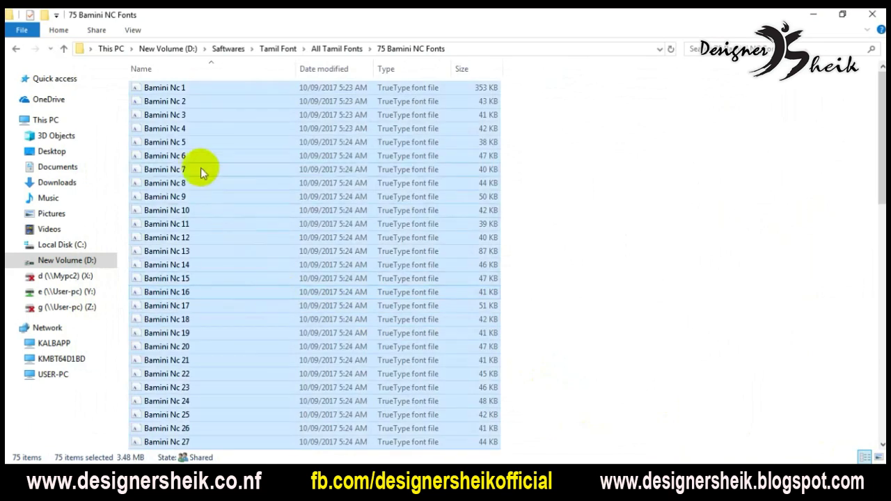
right_click(200, 168)
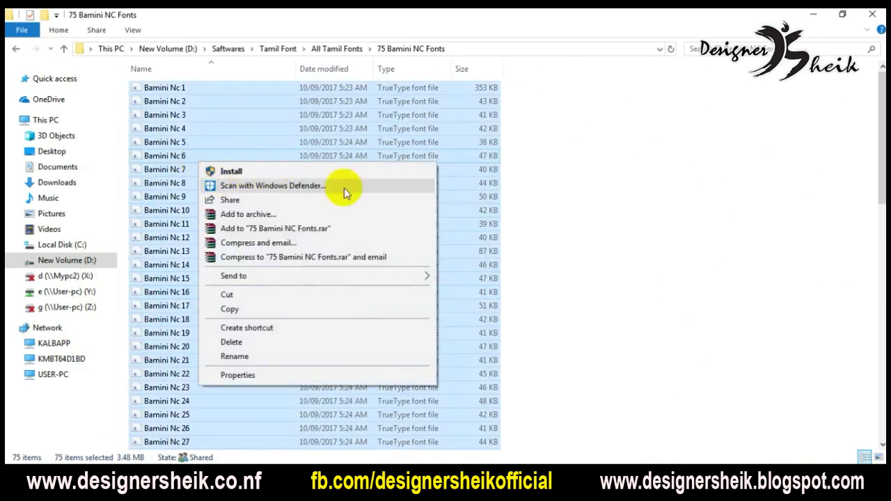
click(557, 233)
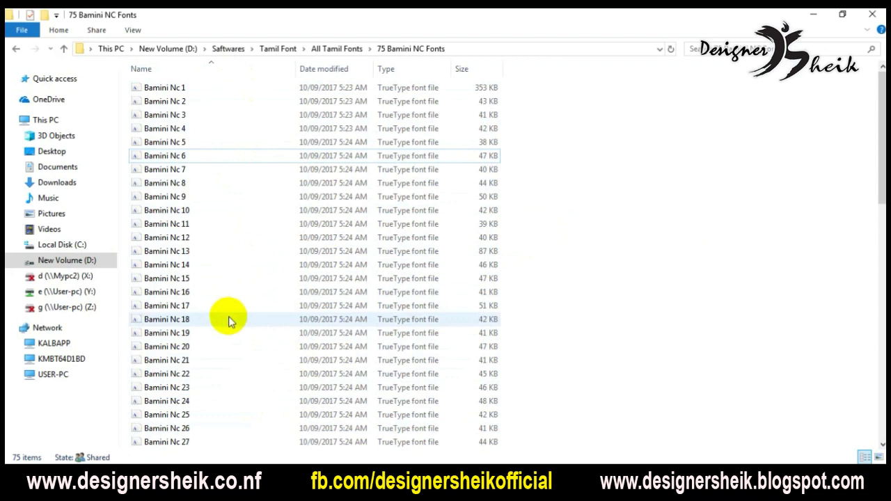
Step: Switch to Photoshop, start a text layer in the upper part of the blank canvas and remove its placeholder text
mouse_move(177, 487)
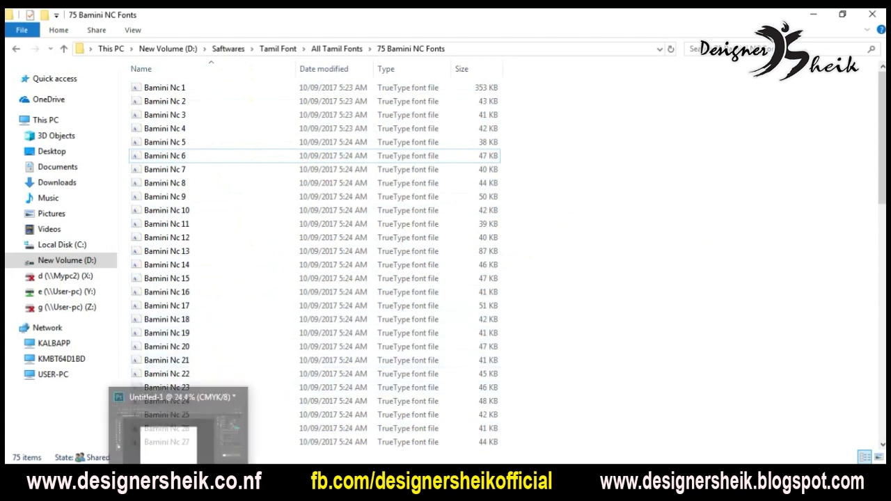
click(177, 425)
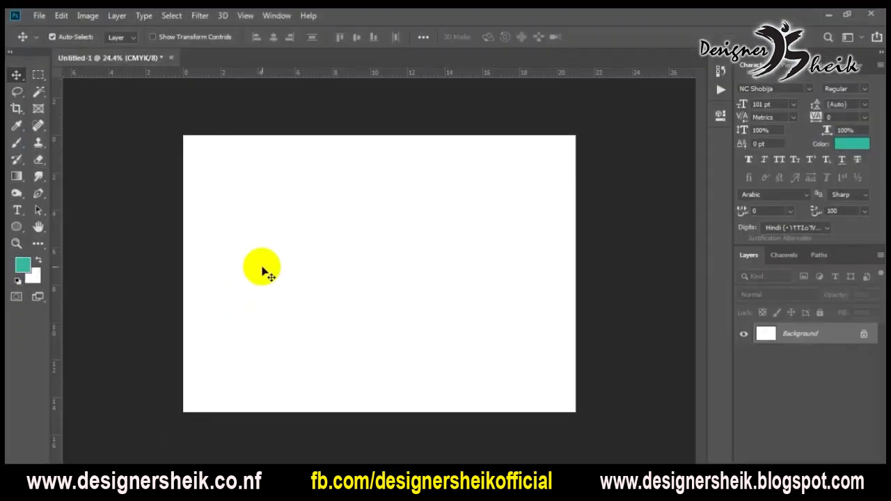
key(t)
click(282, 199)
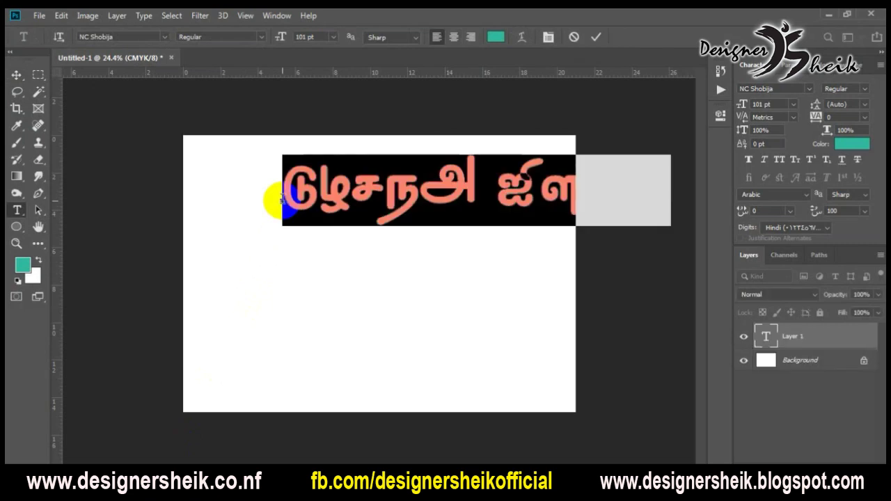
key(BackSpace)
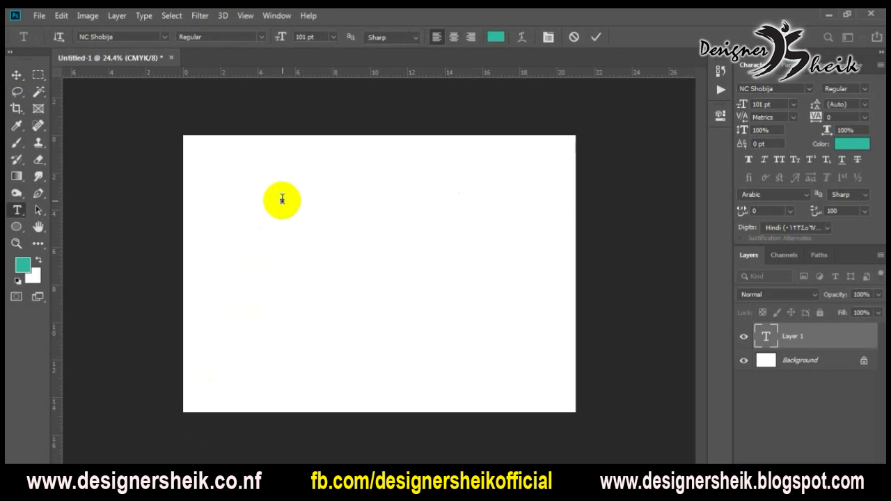
Step: Enter the word தமிழ் in the new text layer, correcting wrong characters along the way
text(a)
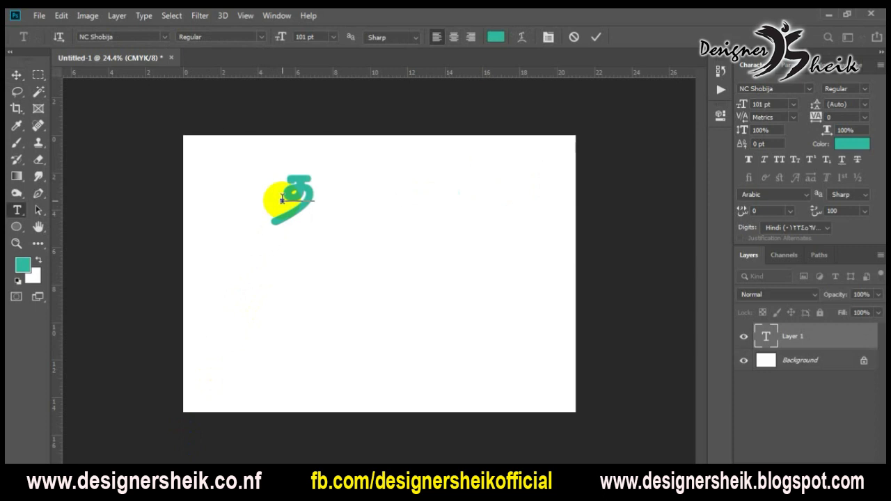
text(மஜ)
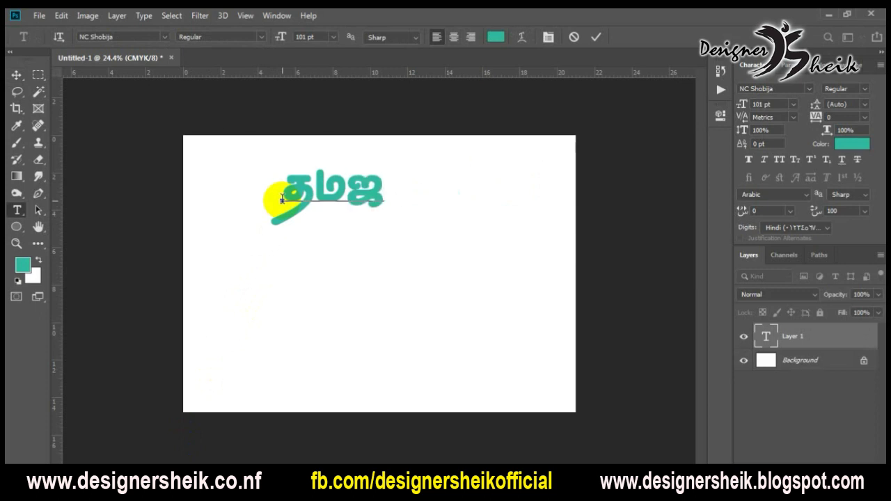
key(BackSpace)
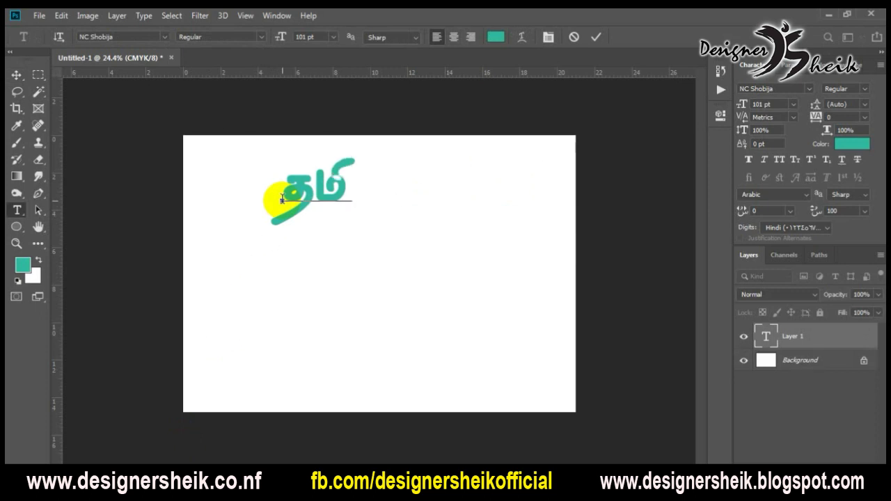
text(ிழ)
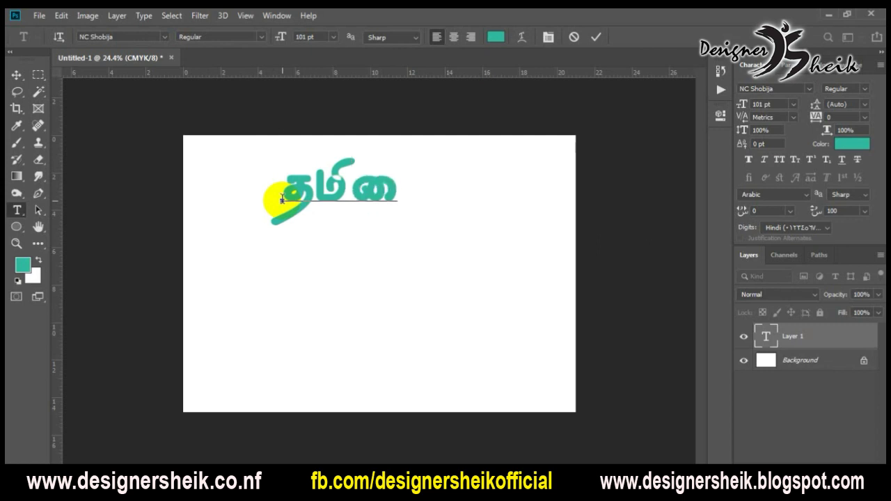
key(BackSpace)
text(ர)
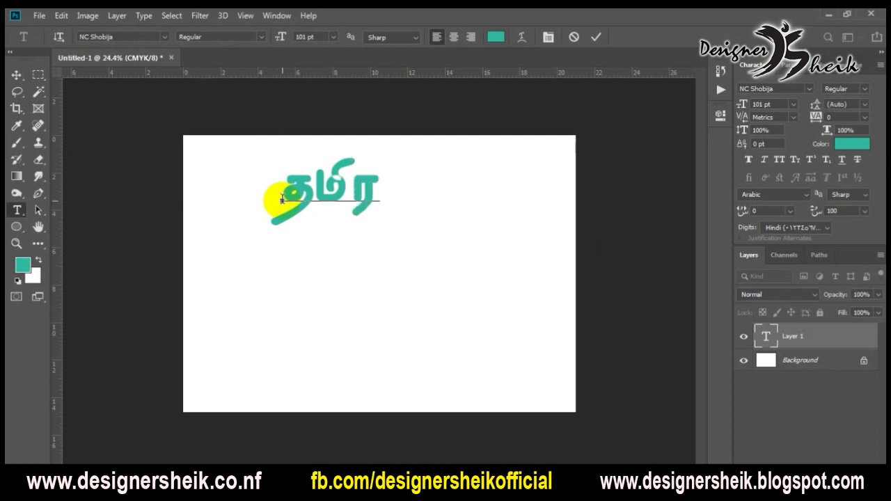
key(BackSpace)
text(லர)
key(BackSpace)
text(ள)
key(BackSpace)
text(ல)
key(BackSpace)
text(ந)
key(BackSpace)
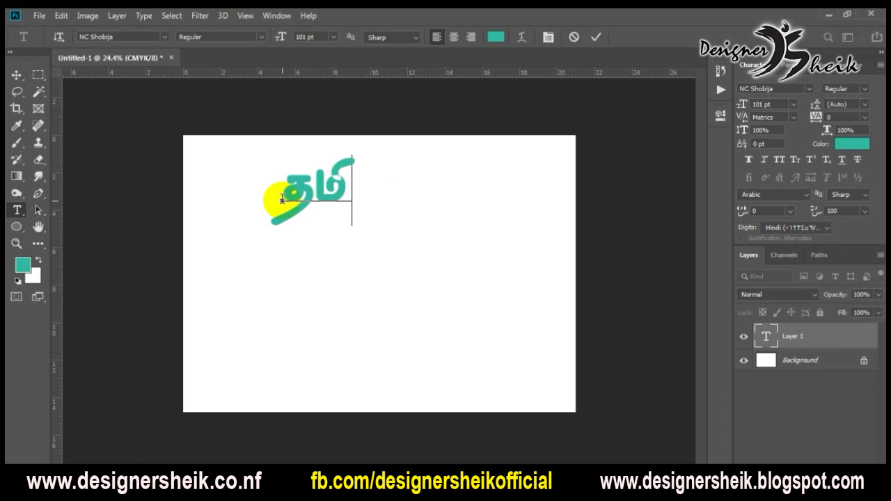
text(ழ)
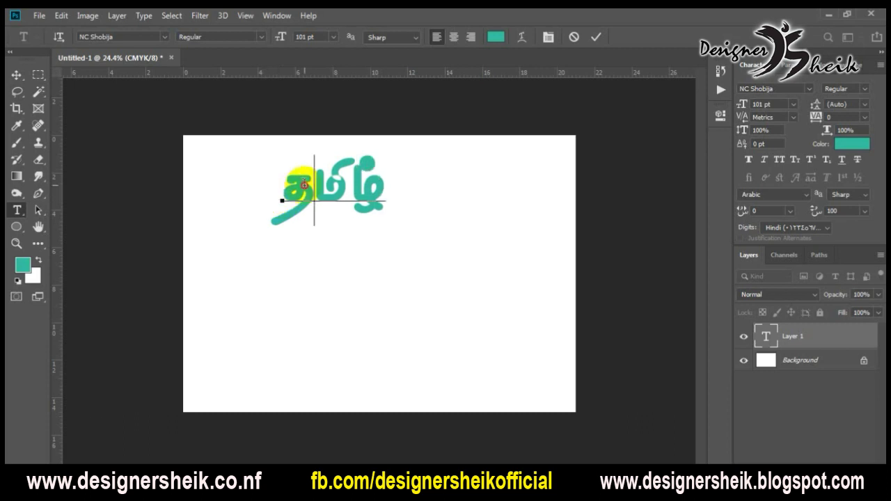
Step: Change the font of the தமிழ் text to NC Ratheka and move the text slightly to the right on the canvas
double_click(282, 200)
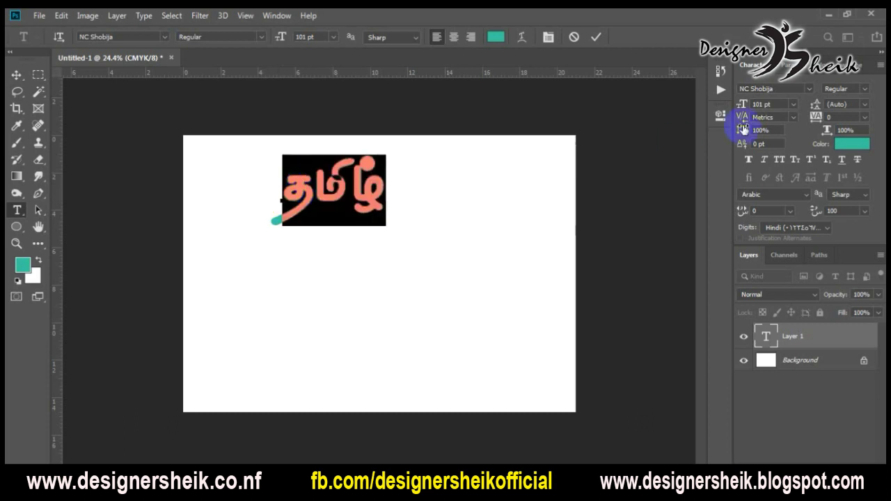
click(787, 89)
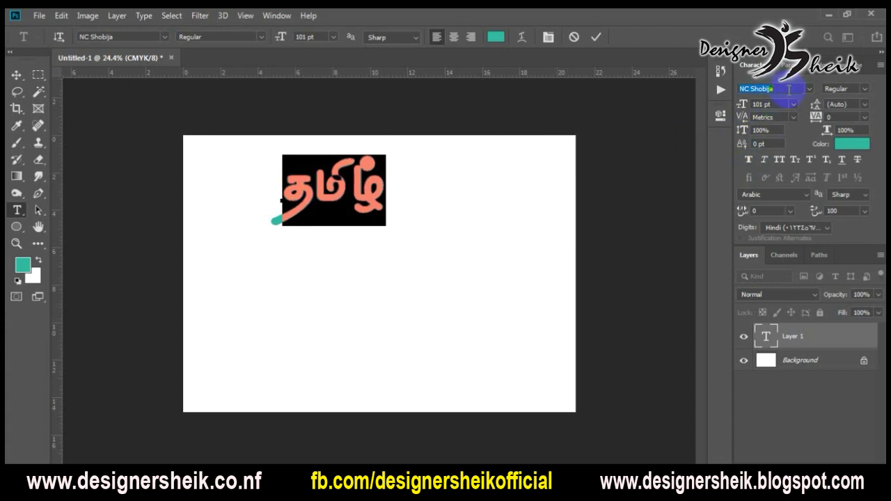
click(789, 89)
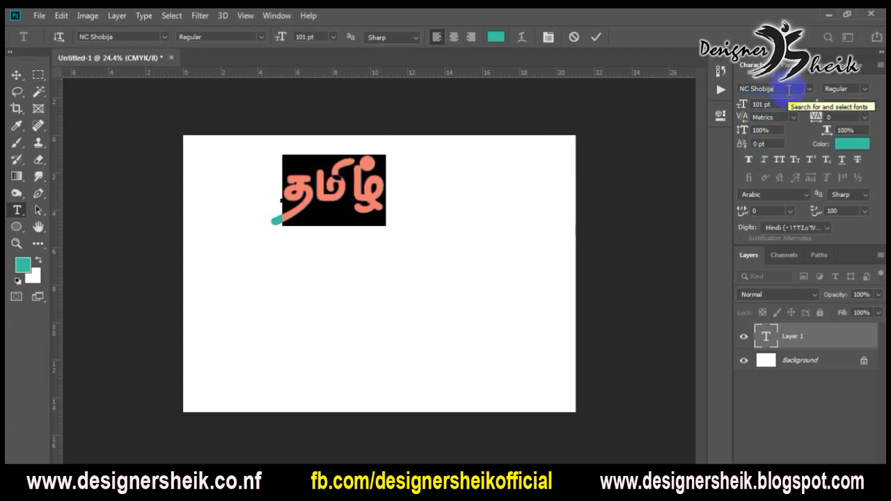
key(BackSpace)
key(BackSpace)
key(BackSpace)
key(BackSpace)
key(BackSpace)
key(BackSpace)
key(BackSpace)
key(BackSpace)
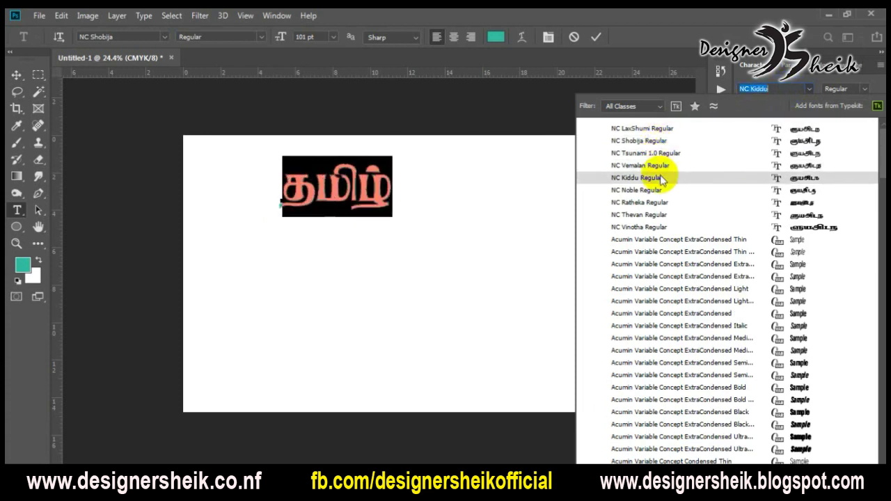
click(649, 201)
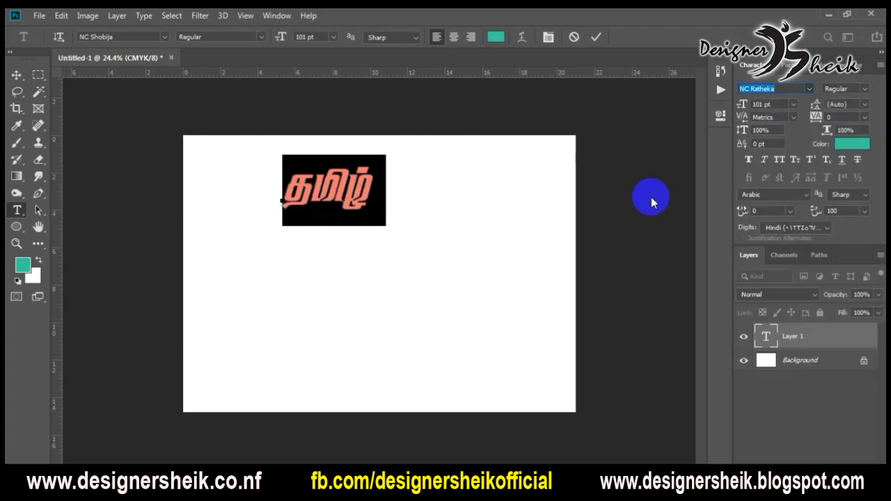
click(16, 75)
drag(318, 189, 346, 187)
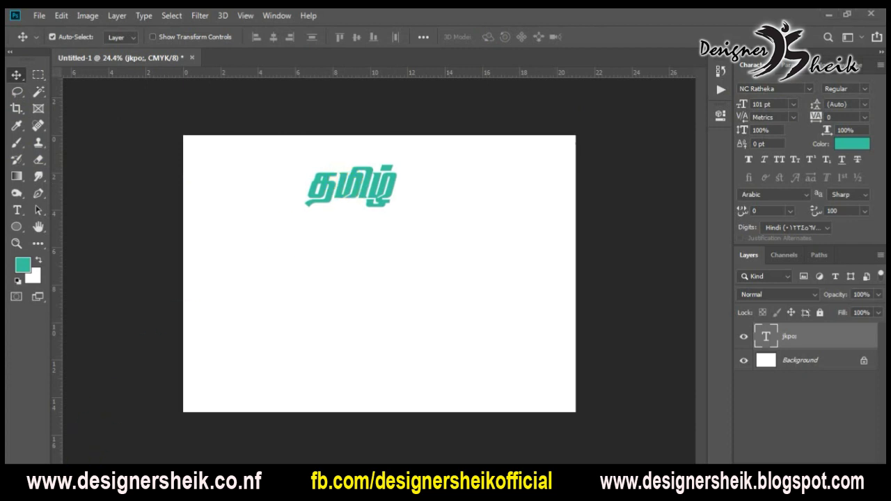
Step: Switch to Chrome, look over the Tamil typing tool links on the Bamini font page, and start a text entry in Google Input Tools
click(84, 487)
click(373, 17)
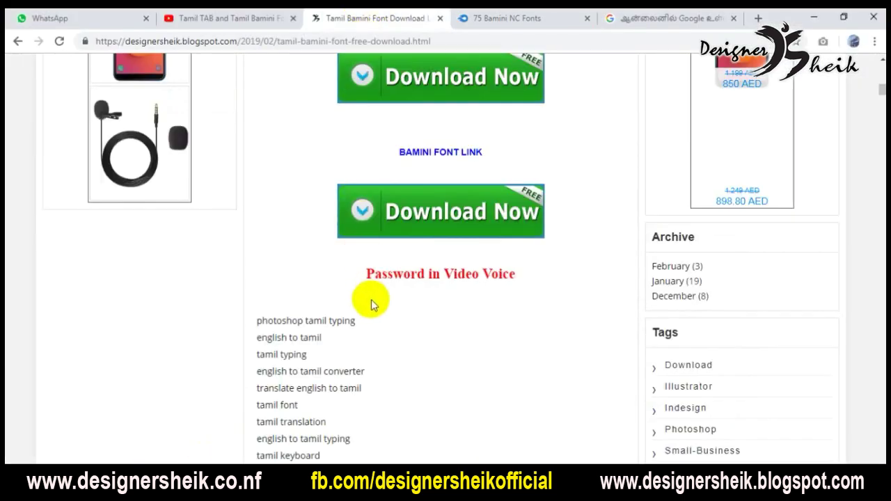
scroll(425, 326, up, 2)
scroll(425, 326, up, 1)
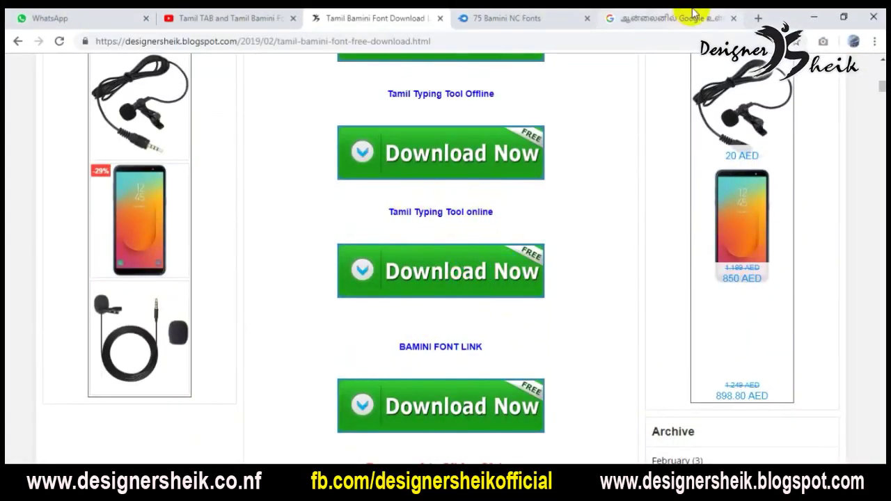
click(669, 17)
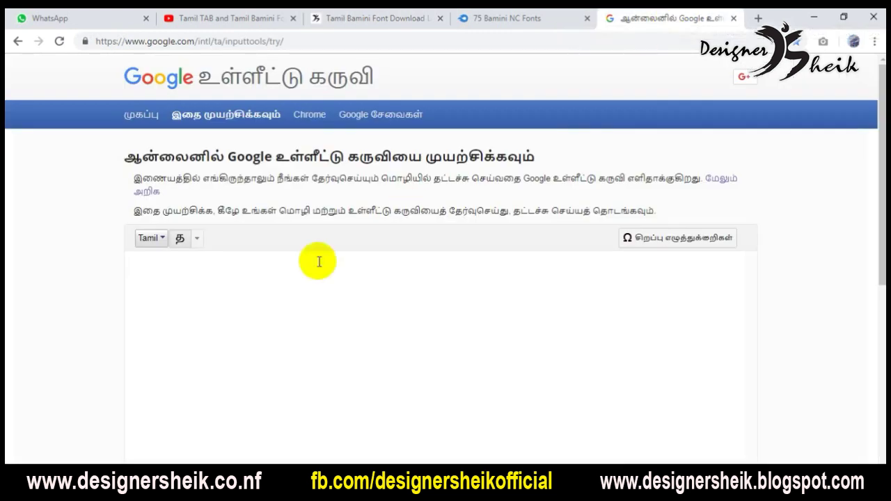
click(182, 309)
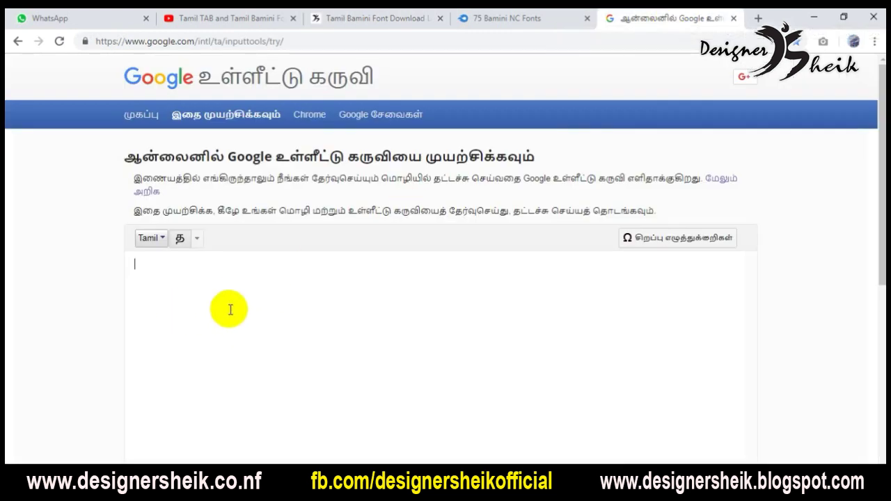
text(t)
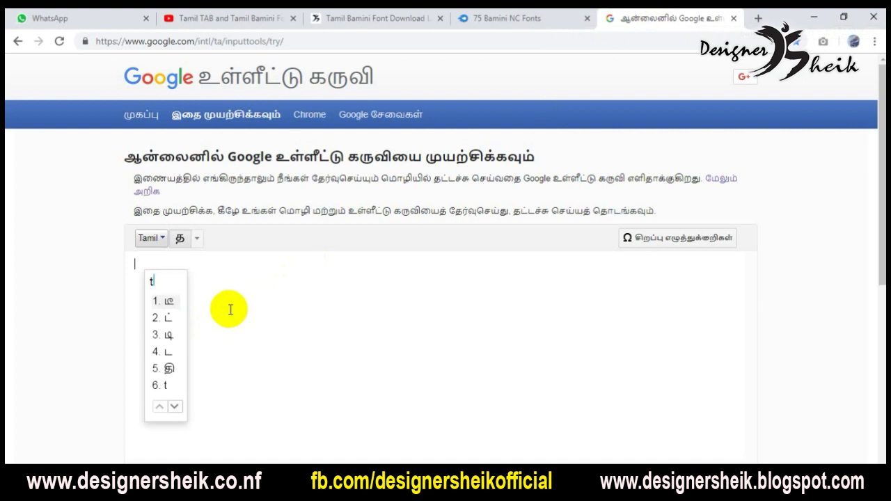
text(smil)
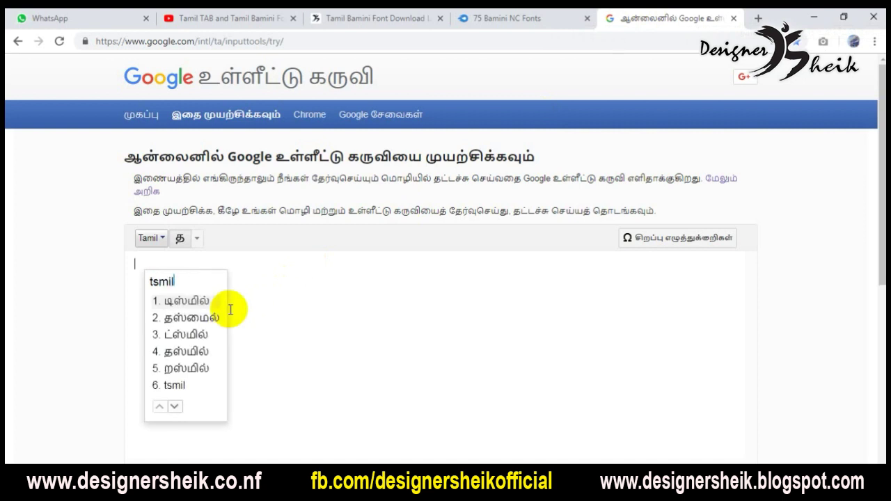
key(BackSpace)
key(BackSpace)
key(BackSpace)
key(BackSpace)
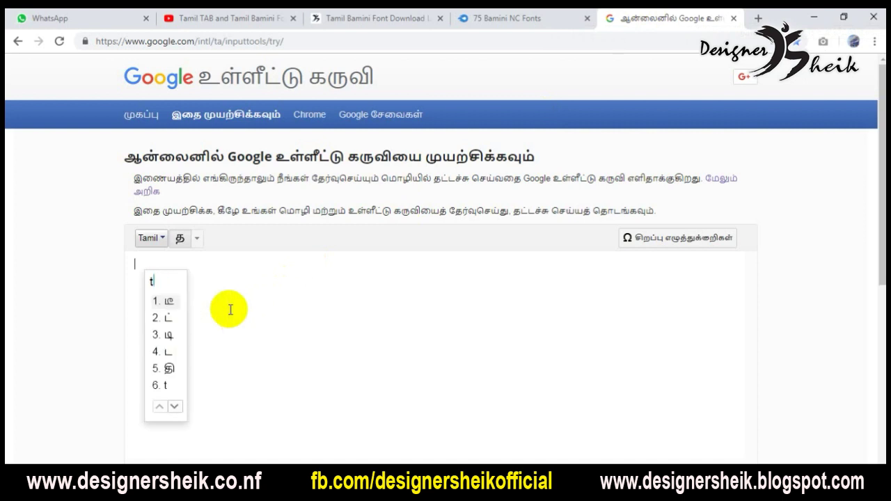
text(hsmil)
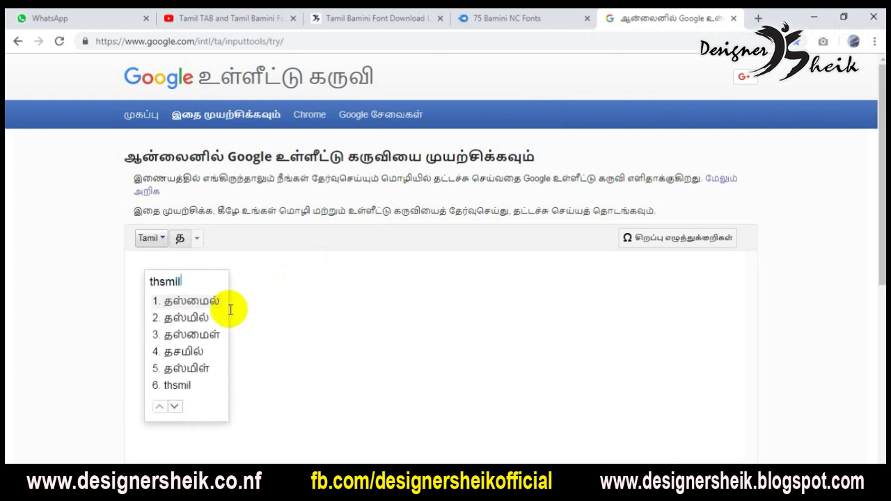
key(BackSpace)
key(BackSpace)
key(BackSpace)
key(BackSpace)
key(BackSpace)
key(BackSpace)
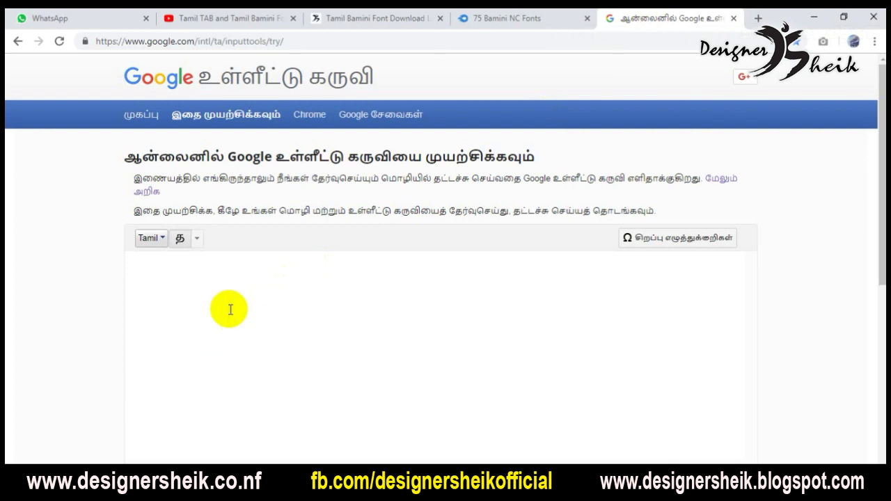
Step: Enter "tamil" in the Google Input Tools box to transliterate it into Tamil script
text(tamil)
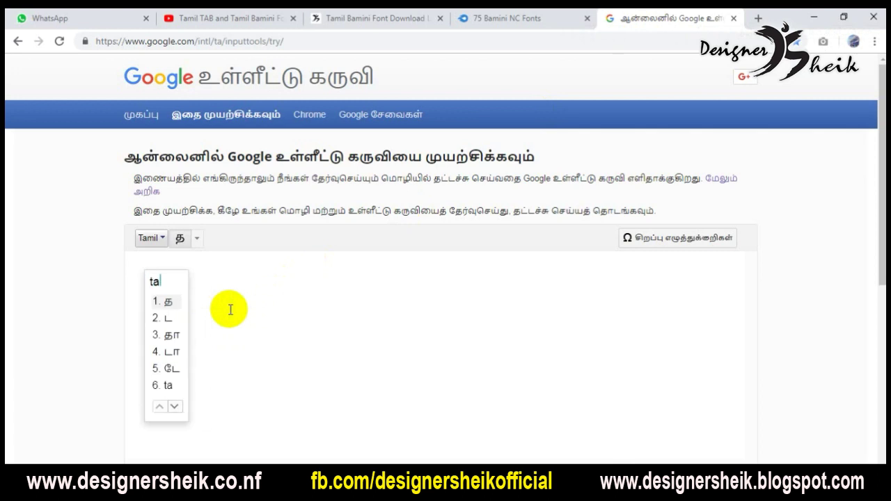
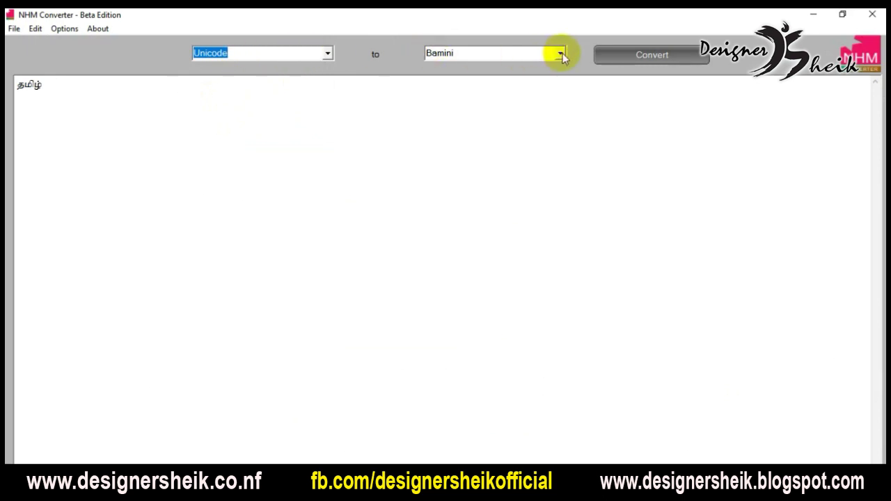
Step: In NHM Converter, convert the word தமிழ் from Unicode to Bamini and select the converted text for copying
click(620, 56)
drag(49, 89, 16, 83)
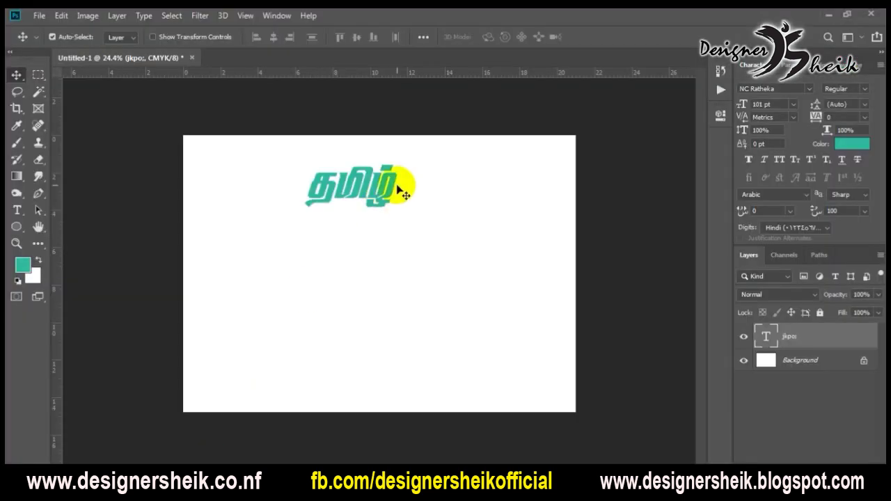
Step: In Photoshop, duplicate the தமிழ் text below the original and replace the copy's content with the converted Bamini text
drag(394, 187, 384, 255)
key(t)
double_click(382, 252)
key(Right)
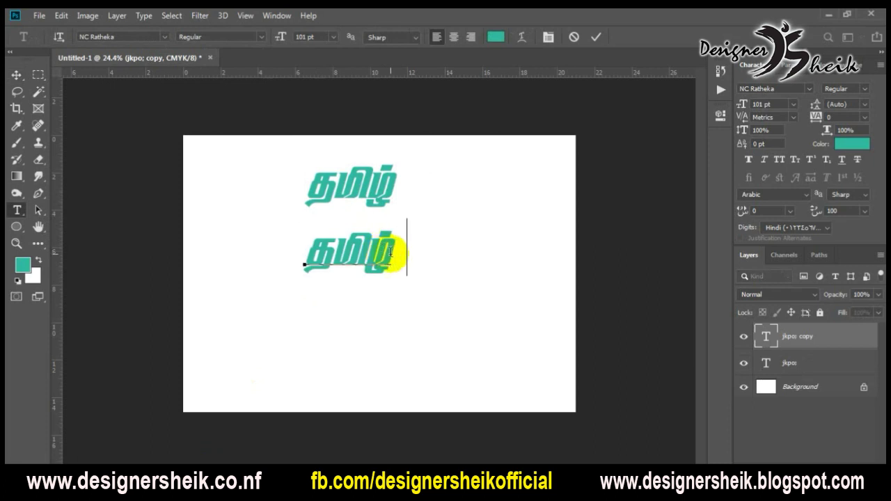
drag(390, 253, 301, 240)
click(16, 74)
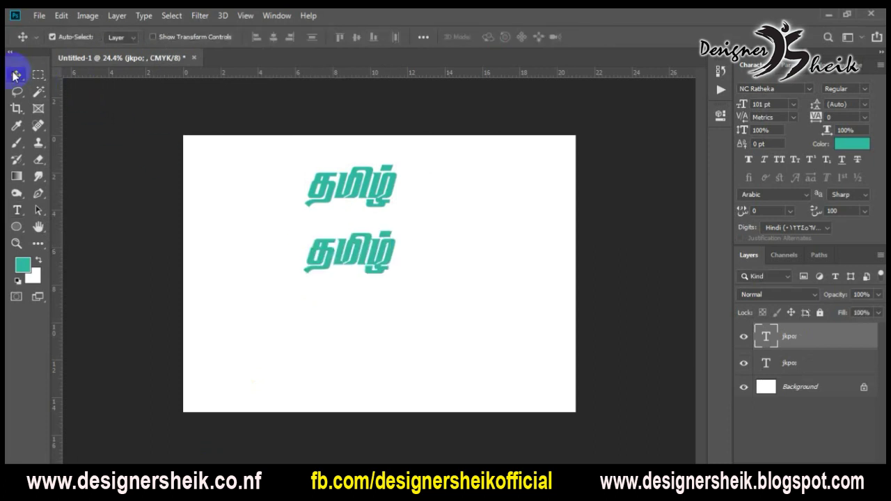
Step: Delete the lower தமிழ் copy and add a new text layer reading "jkpo;" in NC Ratheka below the original
key(Delete)
key(t)
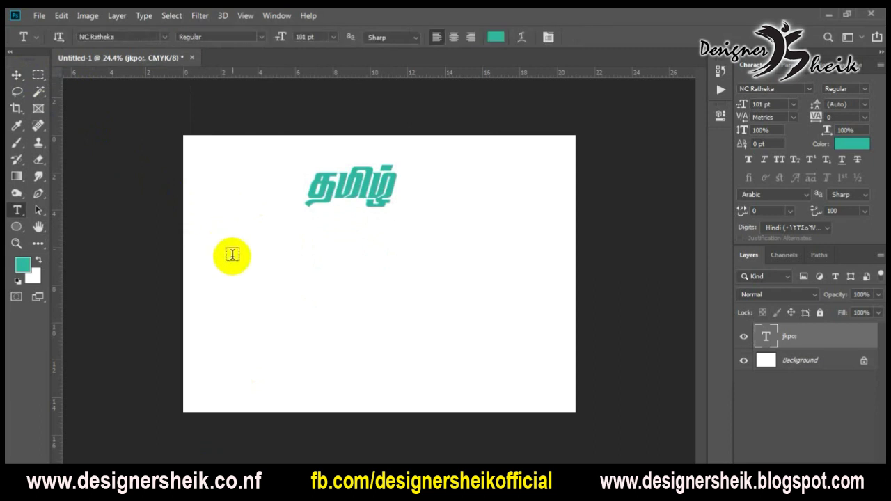
click(281, 295)
click(781, 90)
triple_click(390, 286)
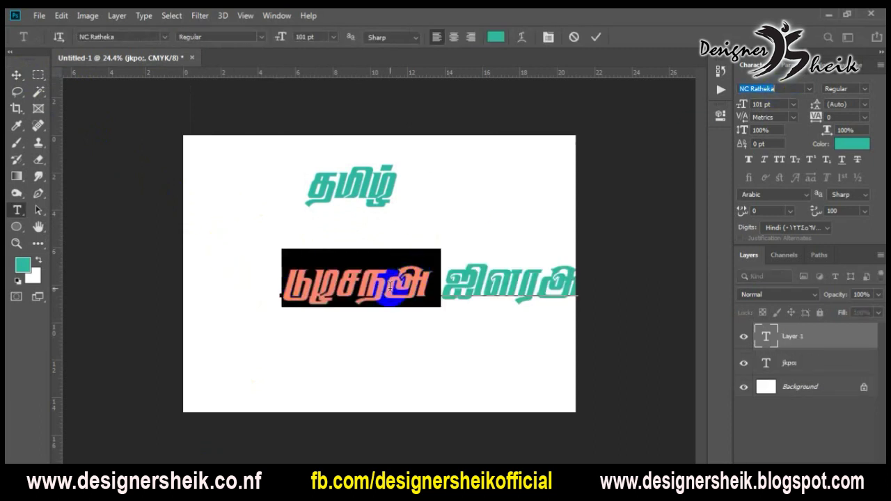
text(jkpo;)
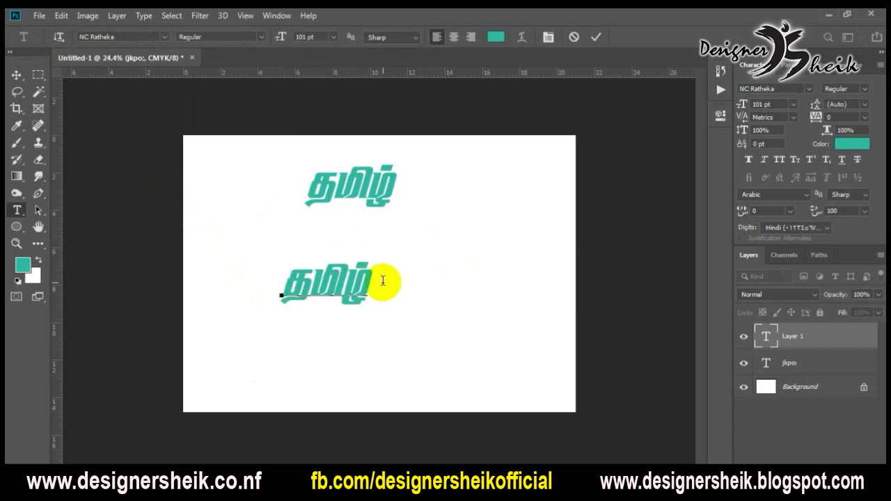
click(16, 74)
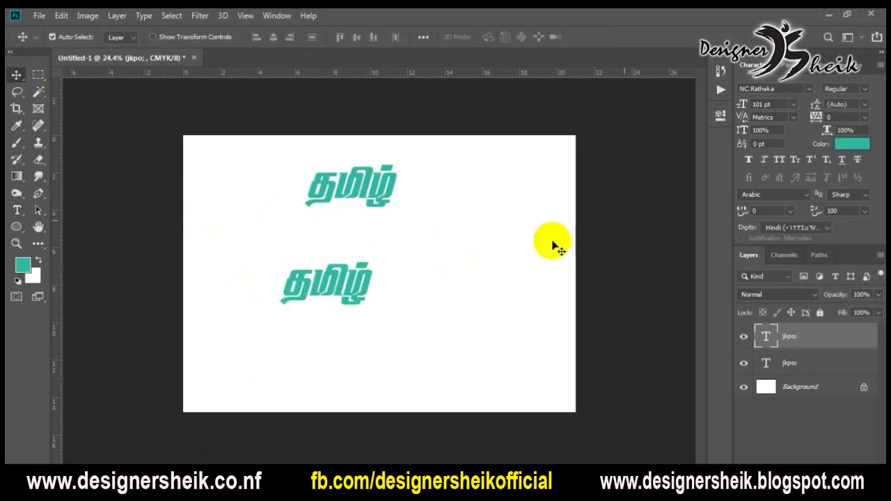
Step: Change the colour of the new lower தமிழ் text to blue
click(856, 148)
click(671, 225)
click(687, 265)
click(799, 197)
Step: Preview the NC fonts on the blue தமிழ் text and set its font to NC Noble
double_click(344, 265)
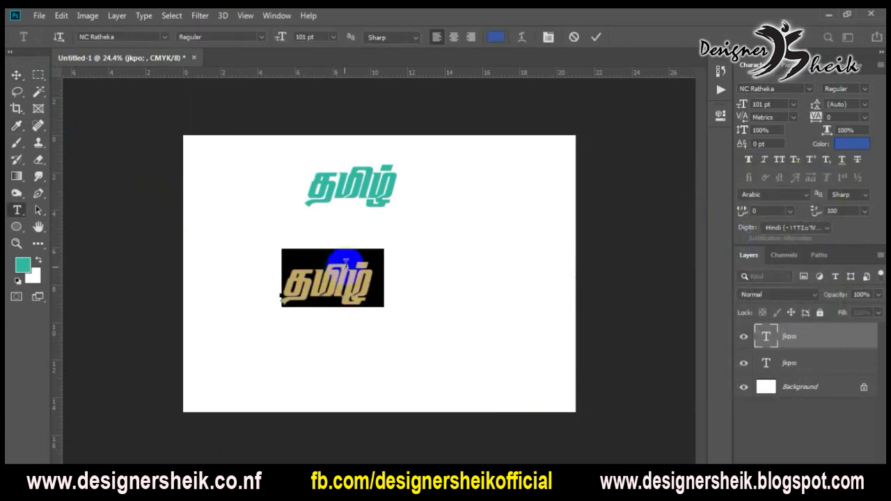
click(790, 88)
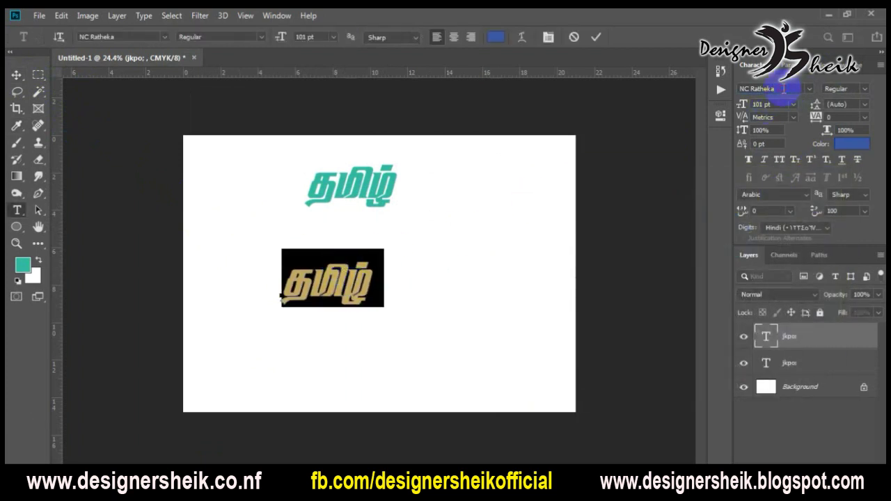
key(BackSpace)
key(BackSpace)
key(BackSpace)
key(BackSpace)
key(BackSpace)
key(BackSpace)
key(BackSpace)
key(BackSpace)
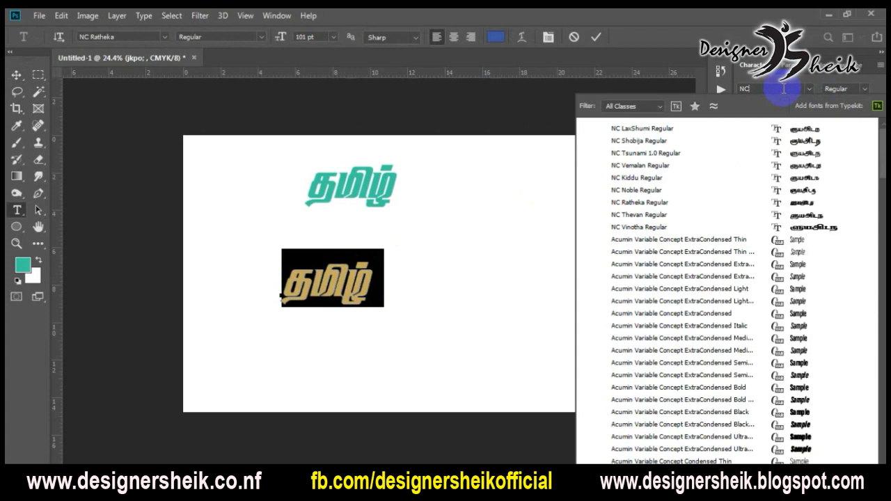
key(Down)
key(Down)
key(Down)
key(Down)
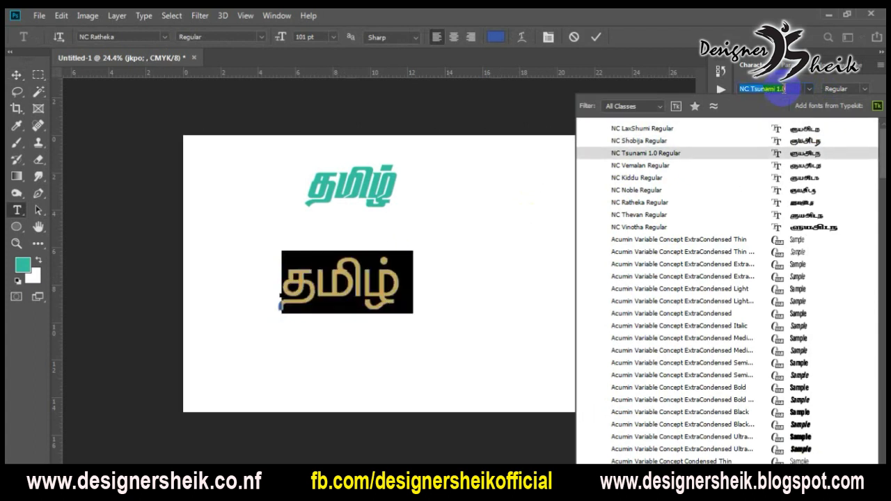
key(Down)
key(Down)
key(Down)
key(Up)
key(Return)
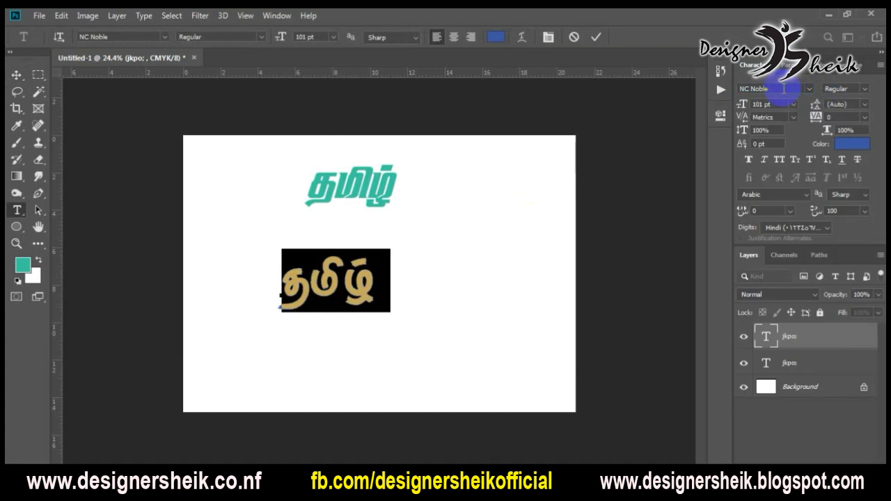
Step: Move the two தமிழ் words side by side on the upper half of the canvas, green before blue, and deselect them
click(14, 75)
drag(338, 255, 371, 242)
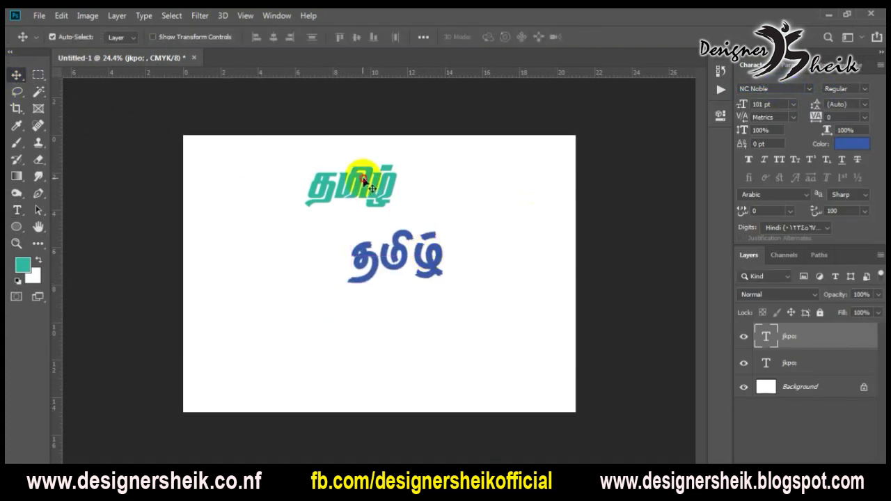
drag(358, 175, 279, 219)
drag(385, 243, 360, 210)
click(464, 245)
drag(368, 259, 395, 264)
drag(394, 224, 394, 230)
click(402, 295)
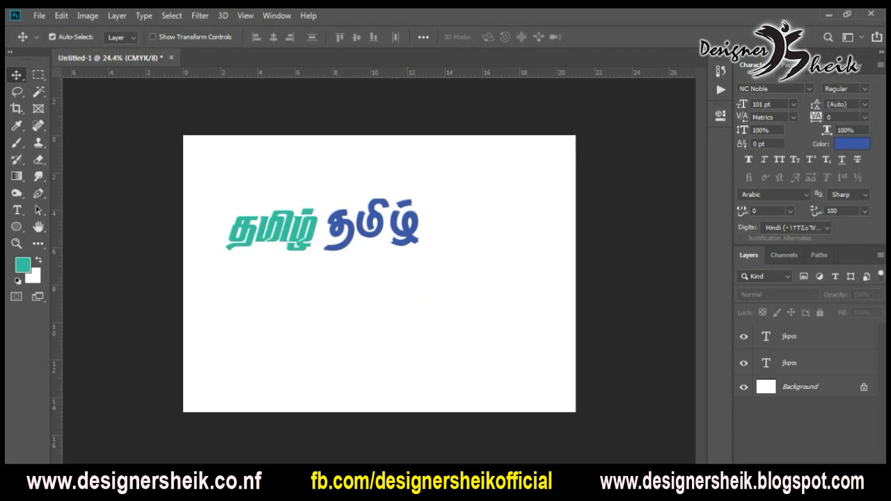
Step: Switch to Chrome and look over the NHM Converter, Tamil typing tool and Bamini font download links on the blog page
mouse_move(129, 464)
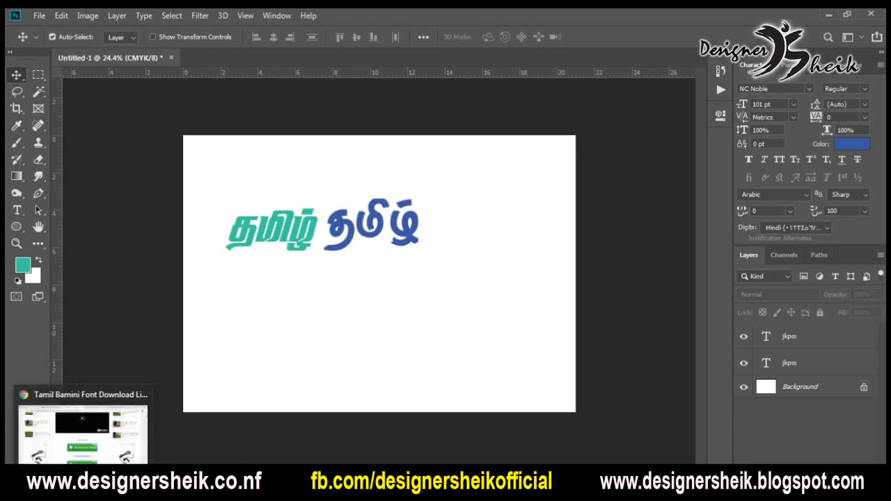
click(209, 424)
scroll(537, 285, down, 4)
scroll(536, 272, up, 2)
scroll(479, 332, down, 1)
scroll(480, 334, down, 4)
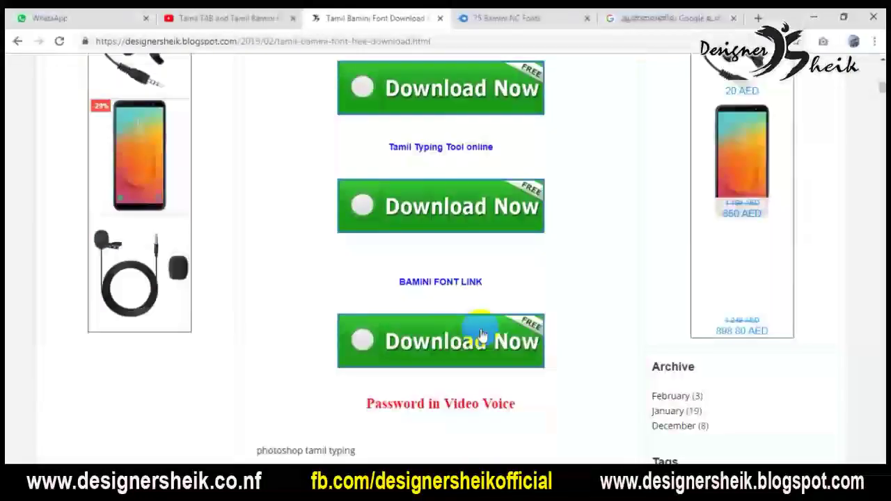
scroll(480, 328, down, 1)
scroll(480, 329, up, 5)
scroll(480, 333, up, 1)
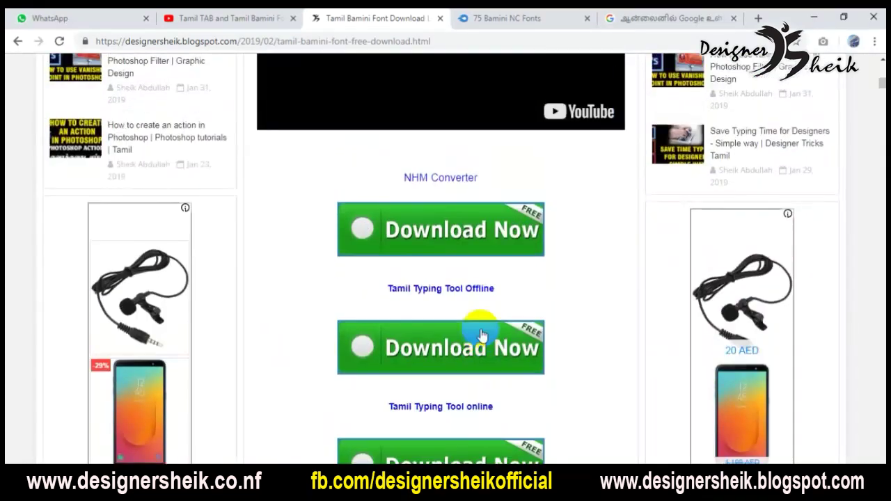
scroll(482, 335, down, 1)
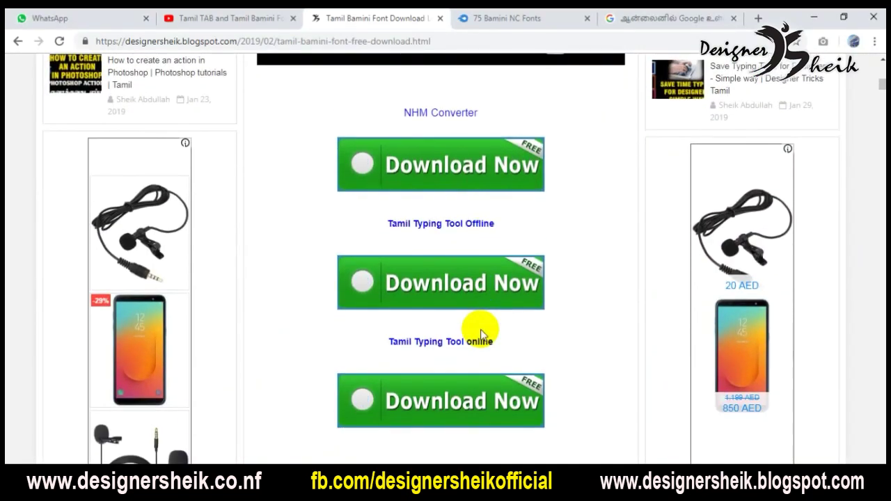
scroll(480, 333, down, 4)
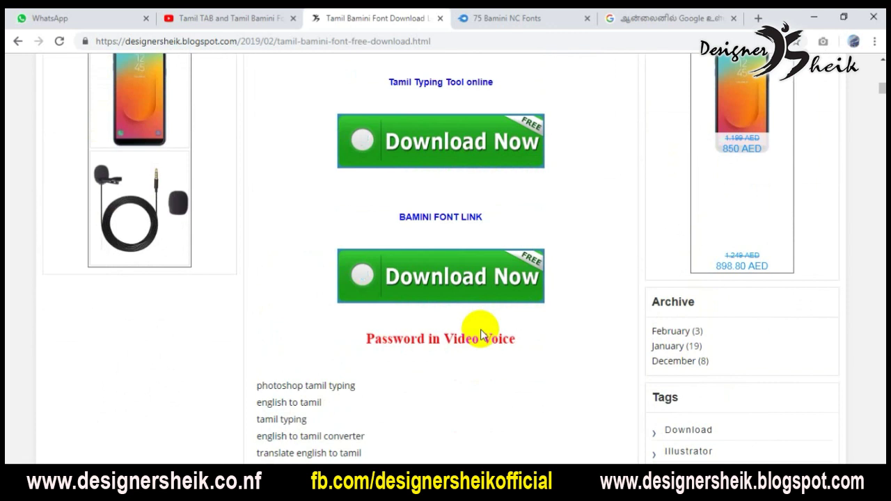
scroll(481, 333, up, 1)
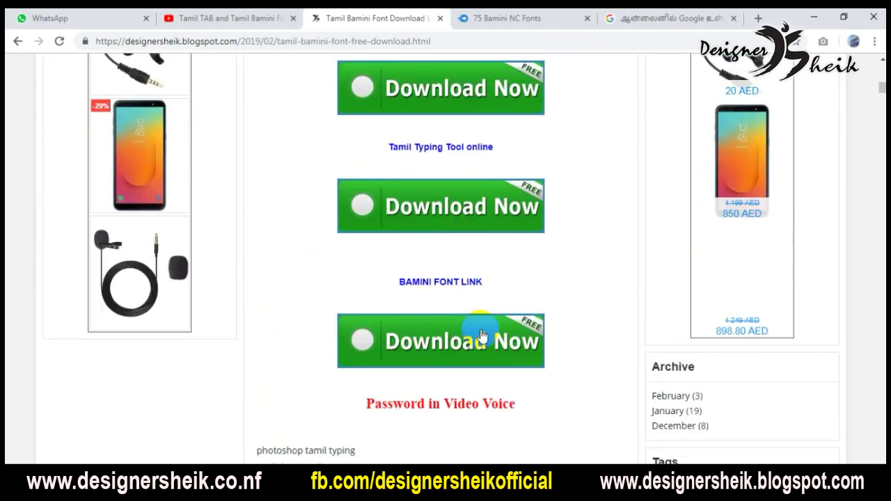
scroll(480, 334, down, 3)
scroll(480, 333, up, 9)
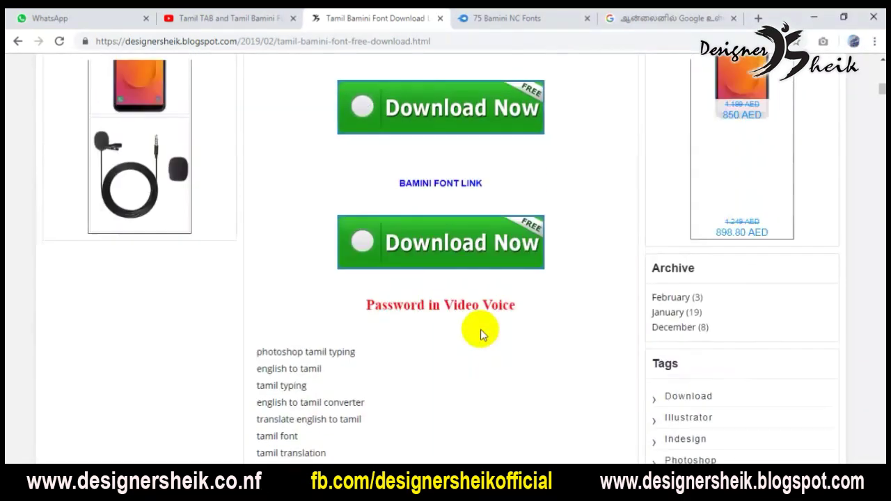
scroll(481, 334, up, 4)
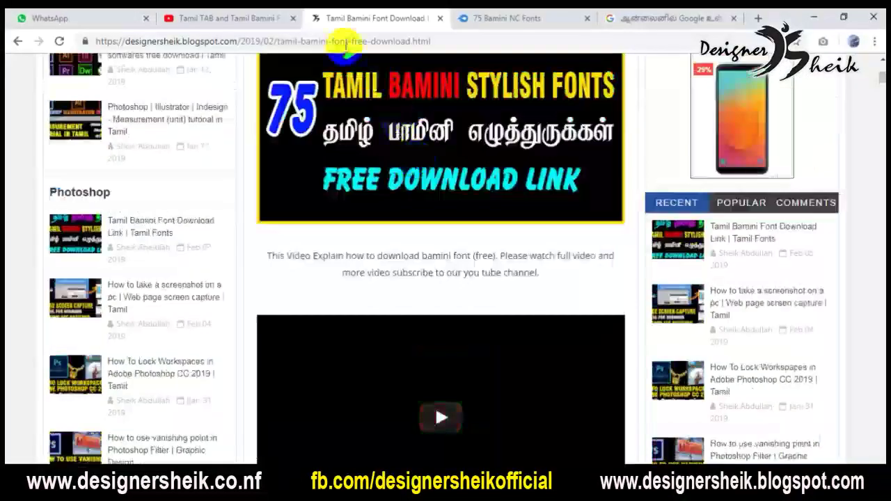
Step: On the Tamil TAB and Bamini font YouTube video's page, subscribe to the channel and turn on all its notifications
click(247, 14)
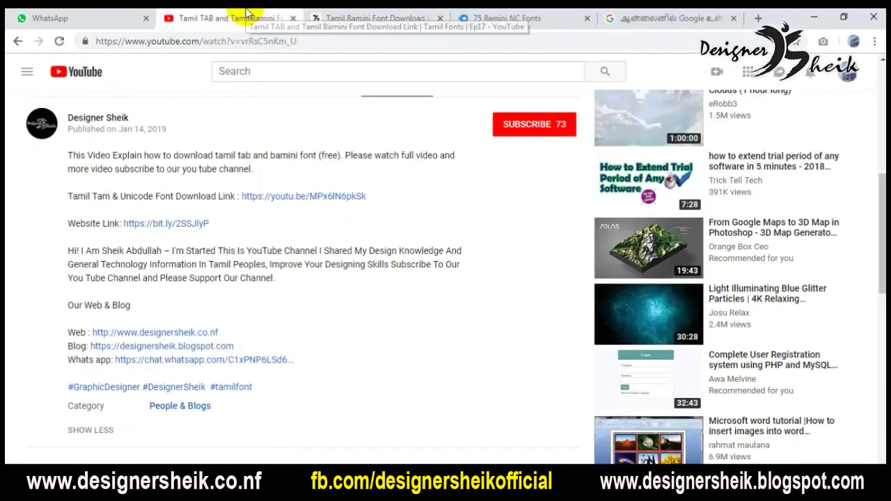
click(527, 124)
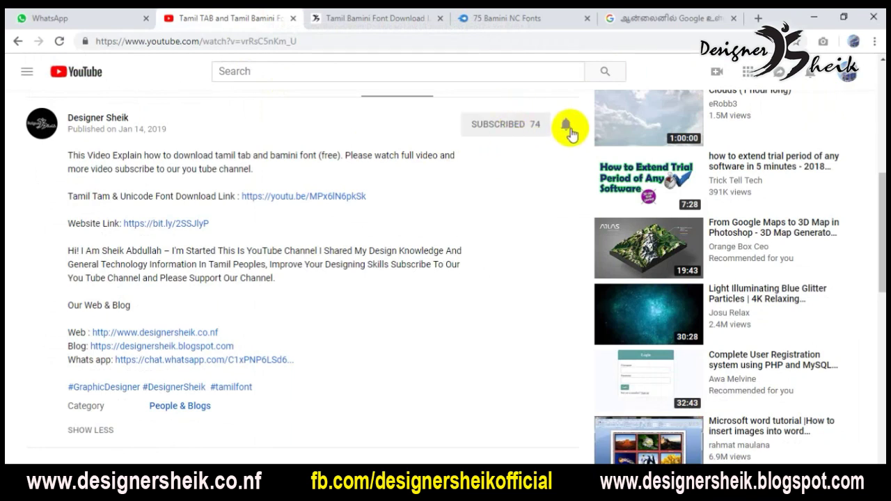
click(566, 125)
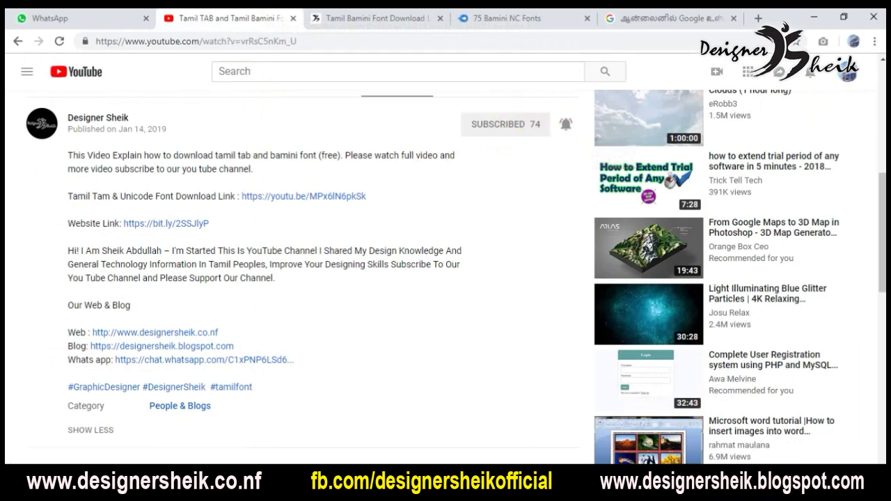